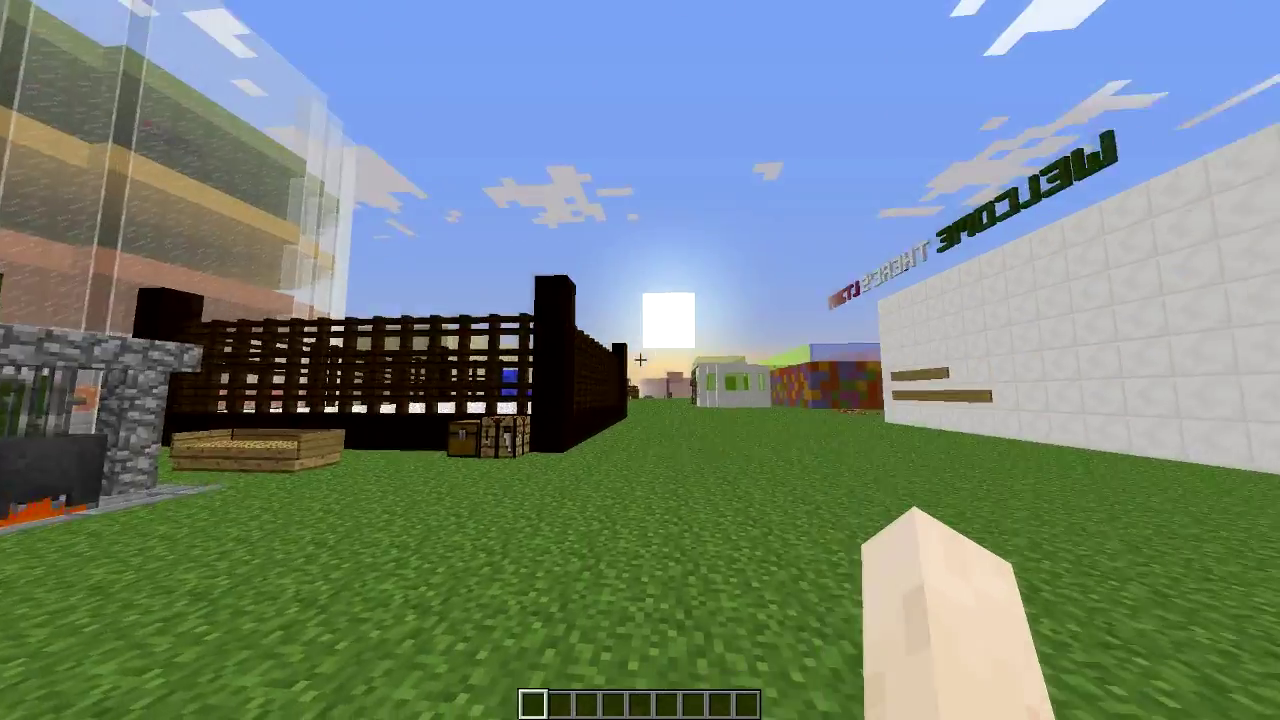
- Walk past the fenced enclosure, fountains and ore pile to the furnaces and bookshelves beside the sandstone wall
{"action": "key", "text": "w"}
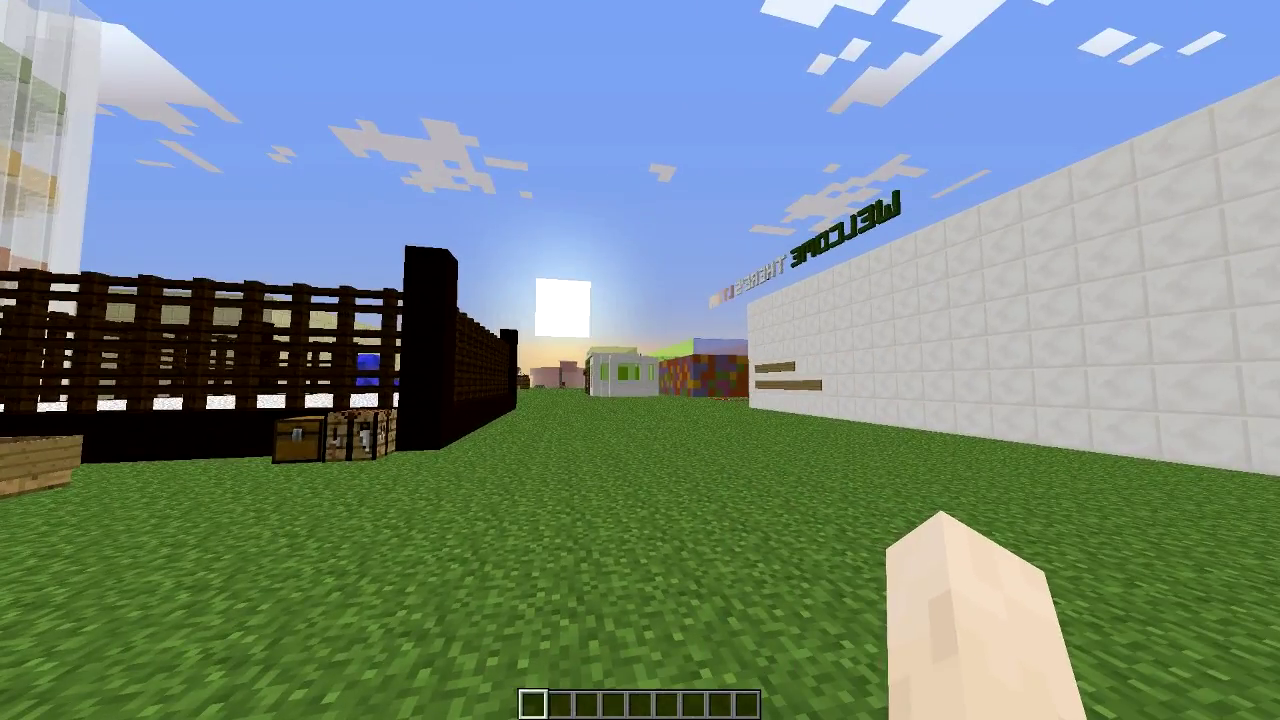
{"action": "key", "text": "w"}
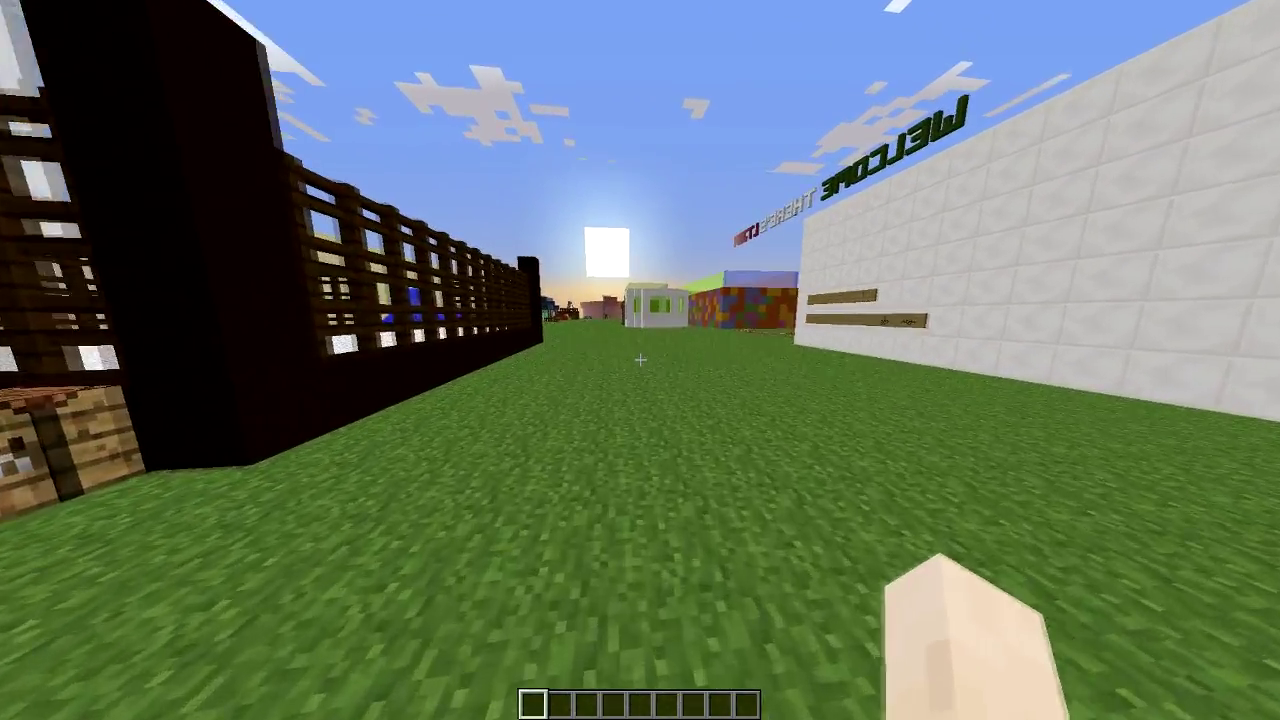
{"action": "key", "text": "w"}
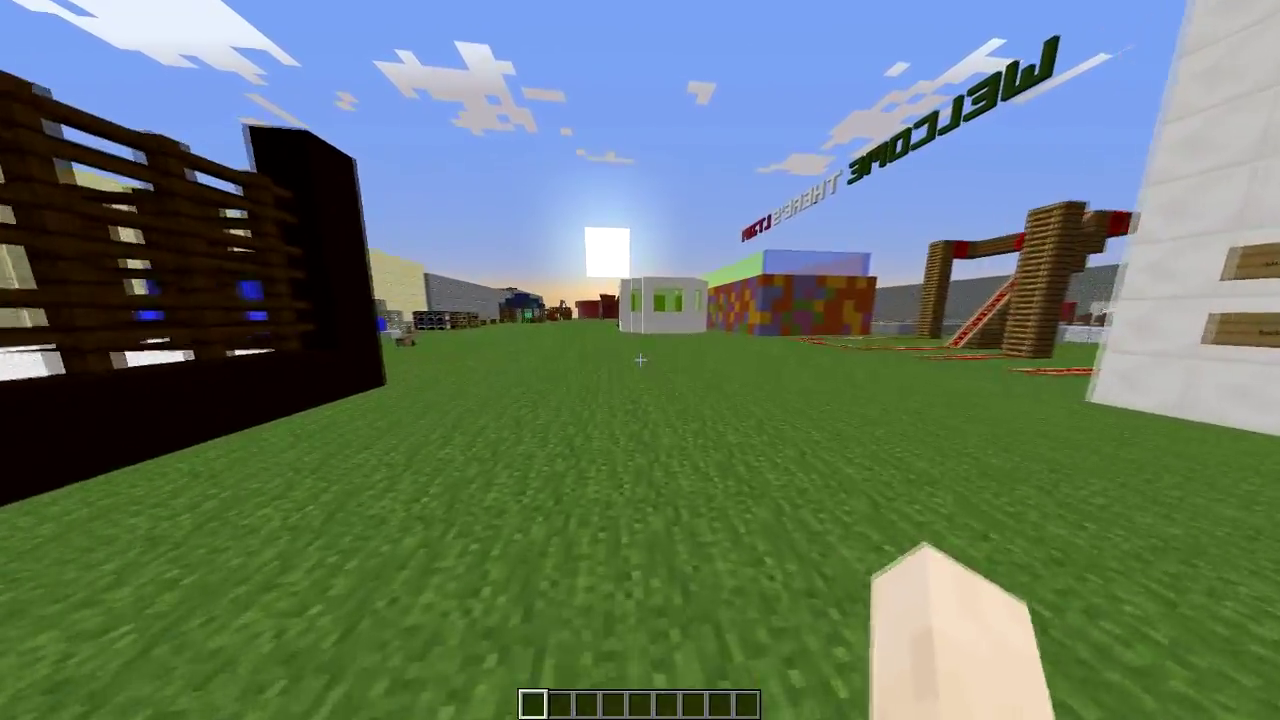
{"action": "key", "text": "w"}
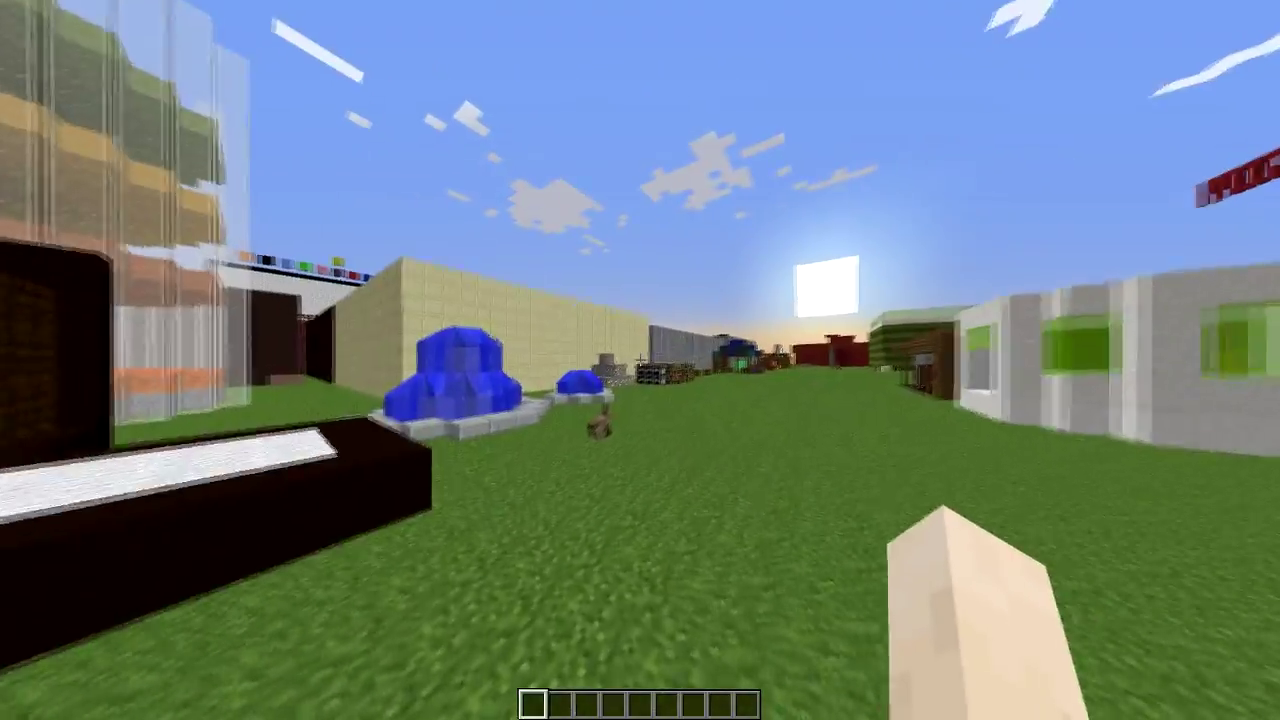
{"action": "key", "text": "w"}
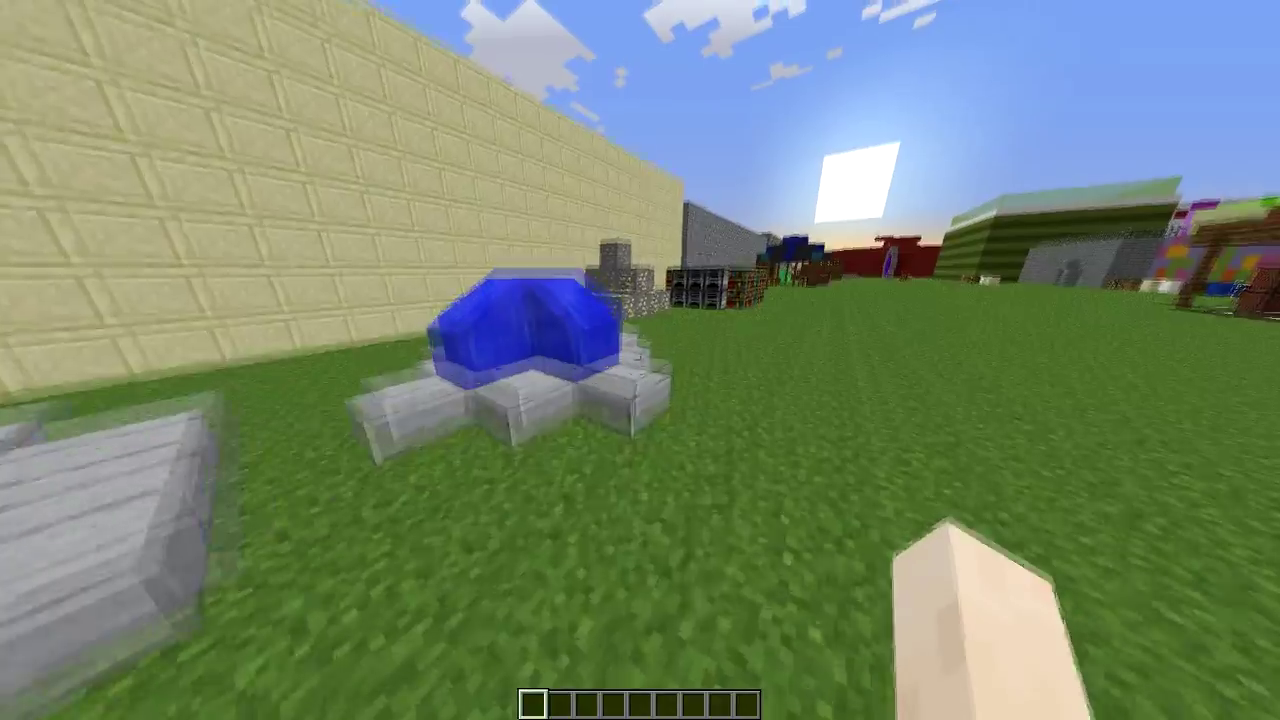
{"action": "key", "text": "w"}
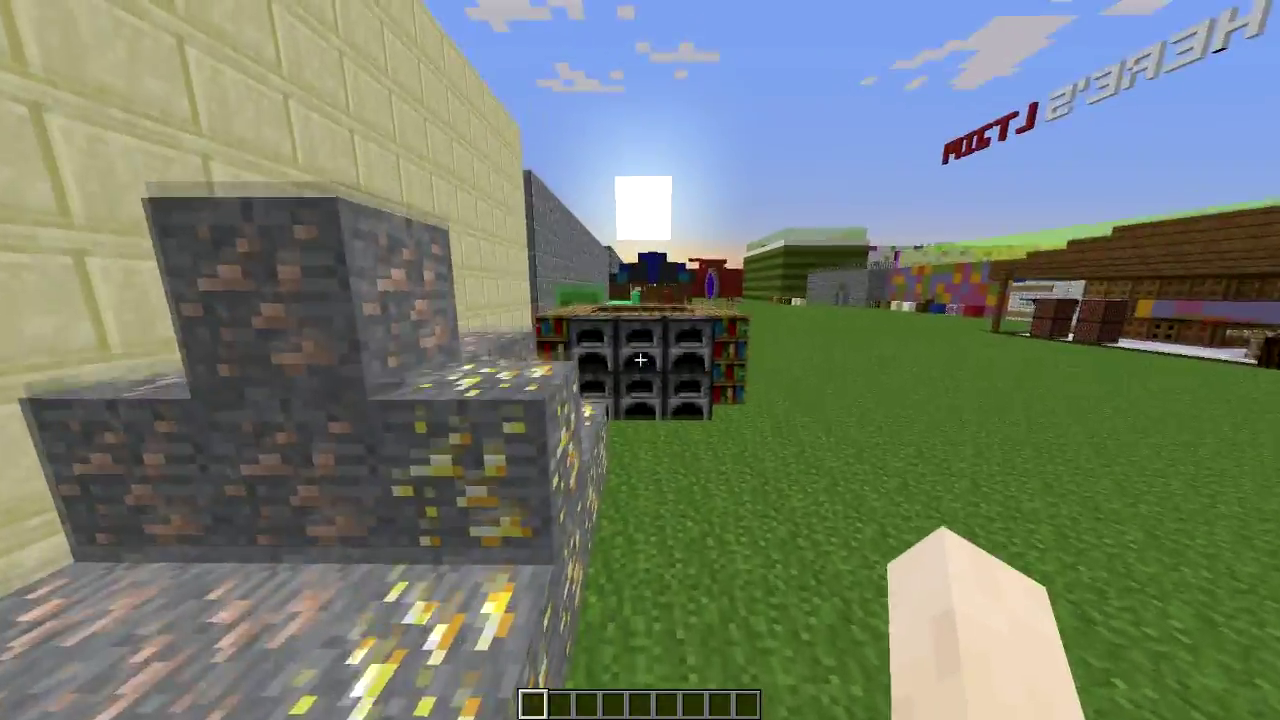
{"action": "key", "text": "w"}
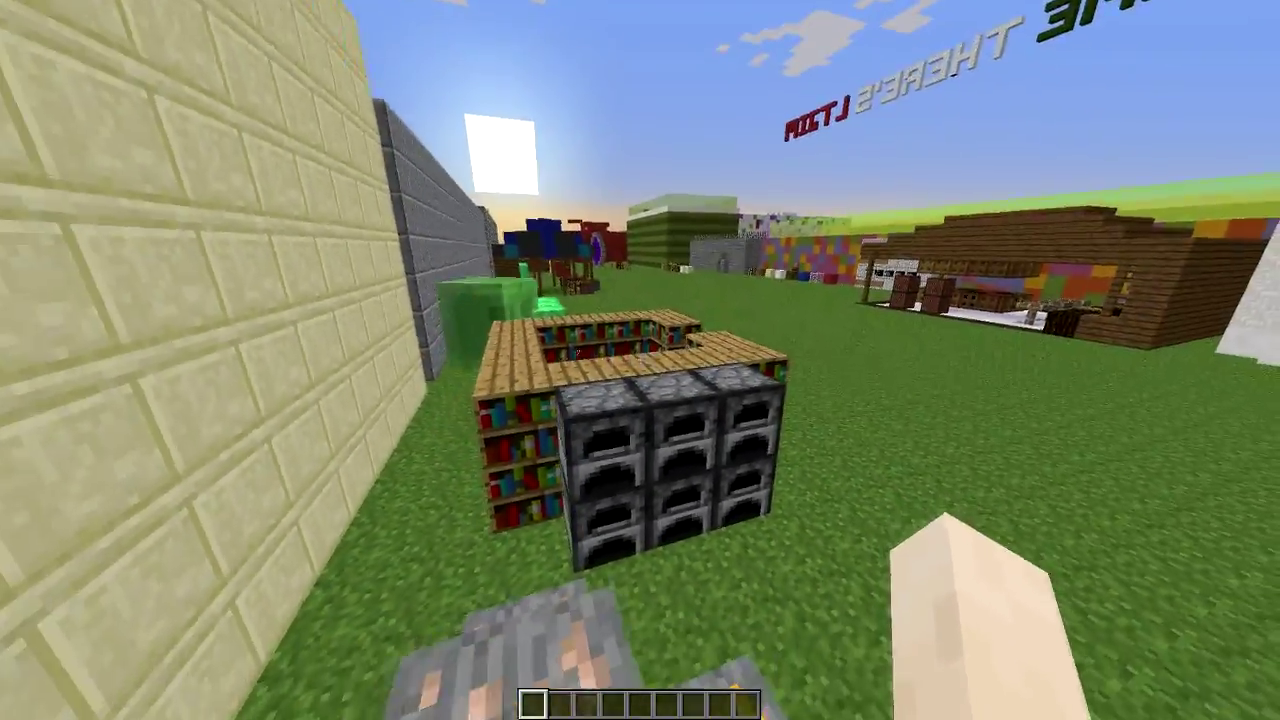
{"action": "key", "text": "w"}
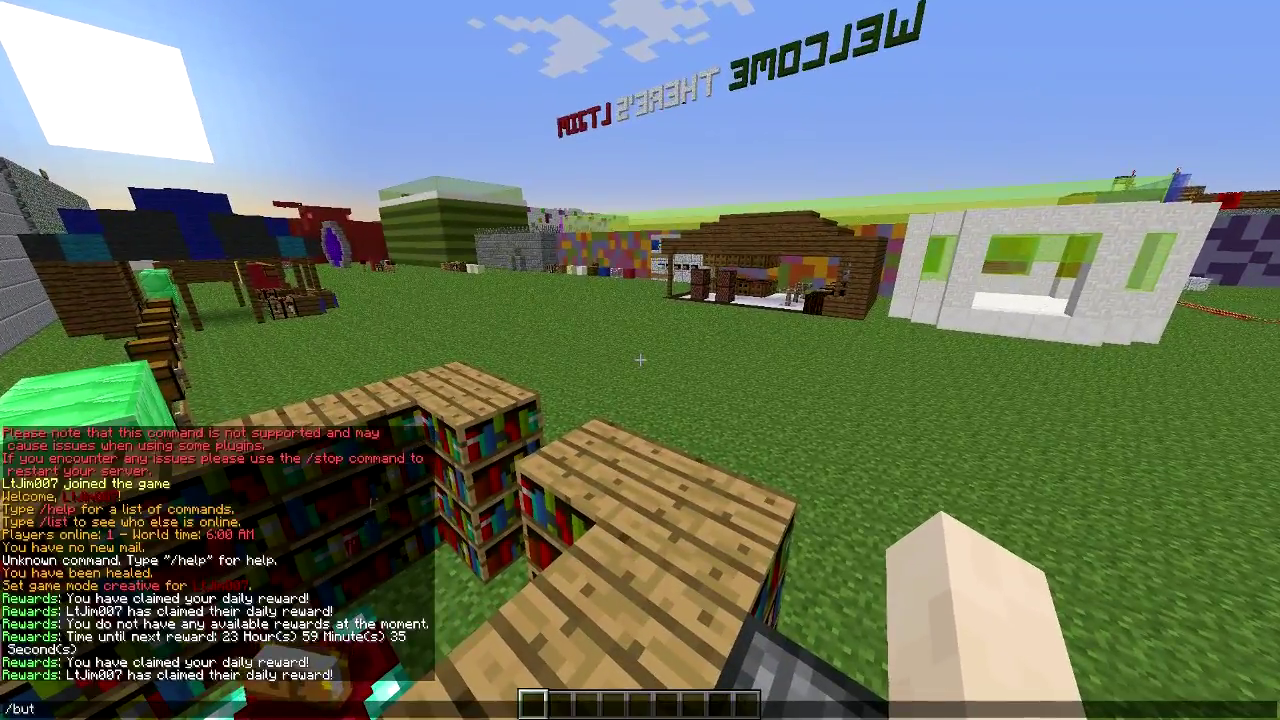
- Kill the mobs in the world with a chat command and walk past the emerald blocks and chests along the stone wall
{"action": "key", "text": "Return"}
{"action": "key", "text": "s"}
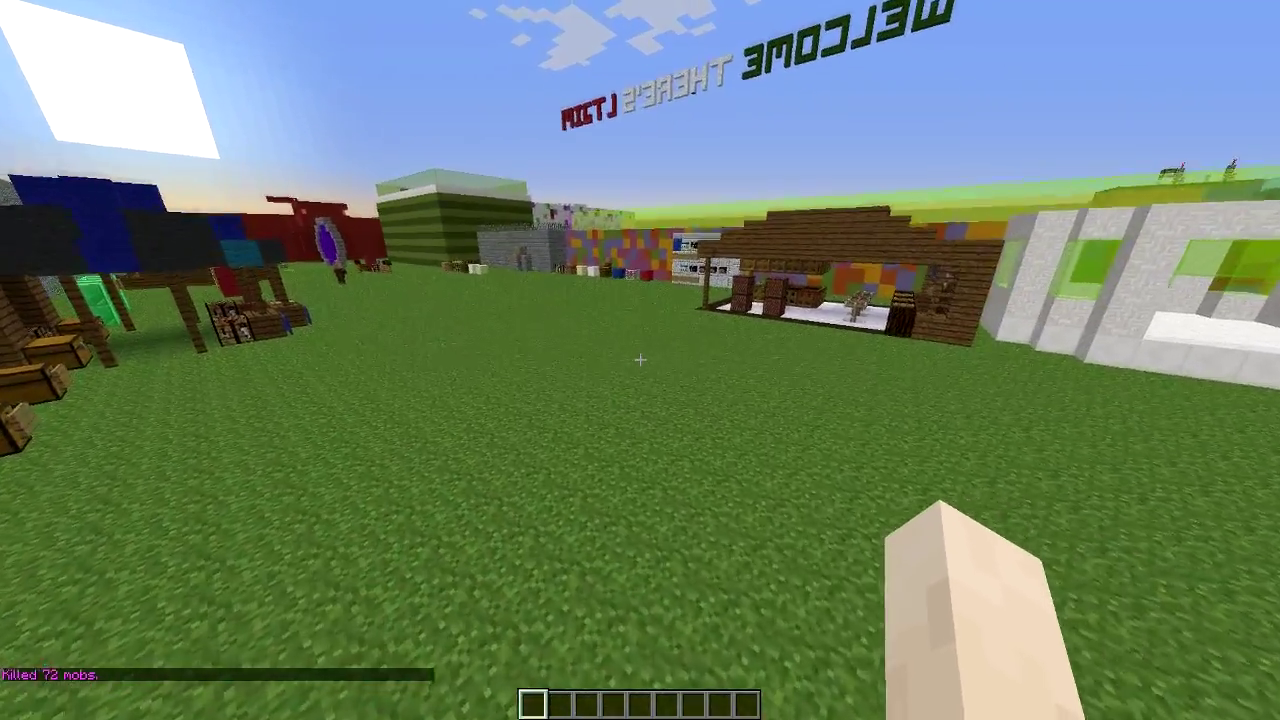
{"action": "key", "text": "s"}
{"action": "key", "text": "d"}
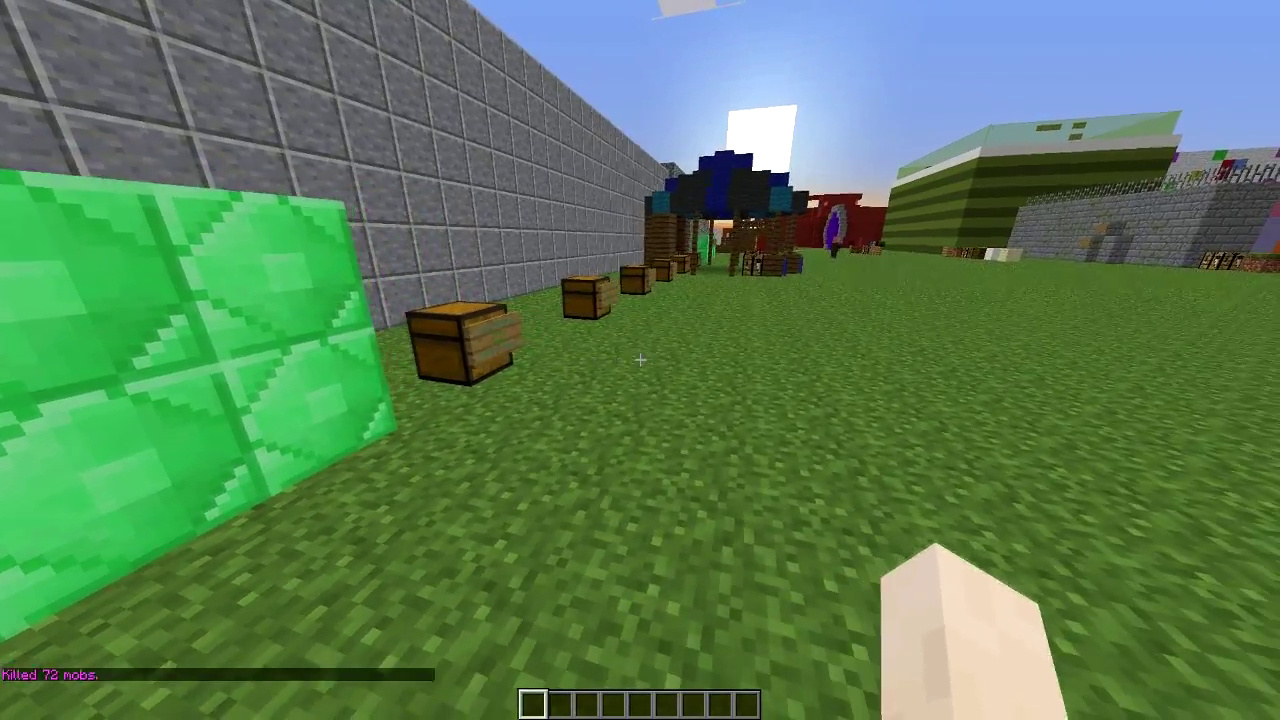
{"action": "key", "text": "w"}
{"action": "key", "text": "w"}
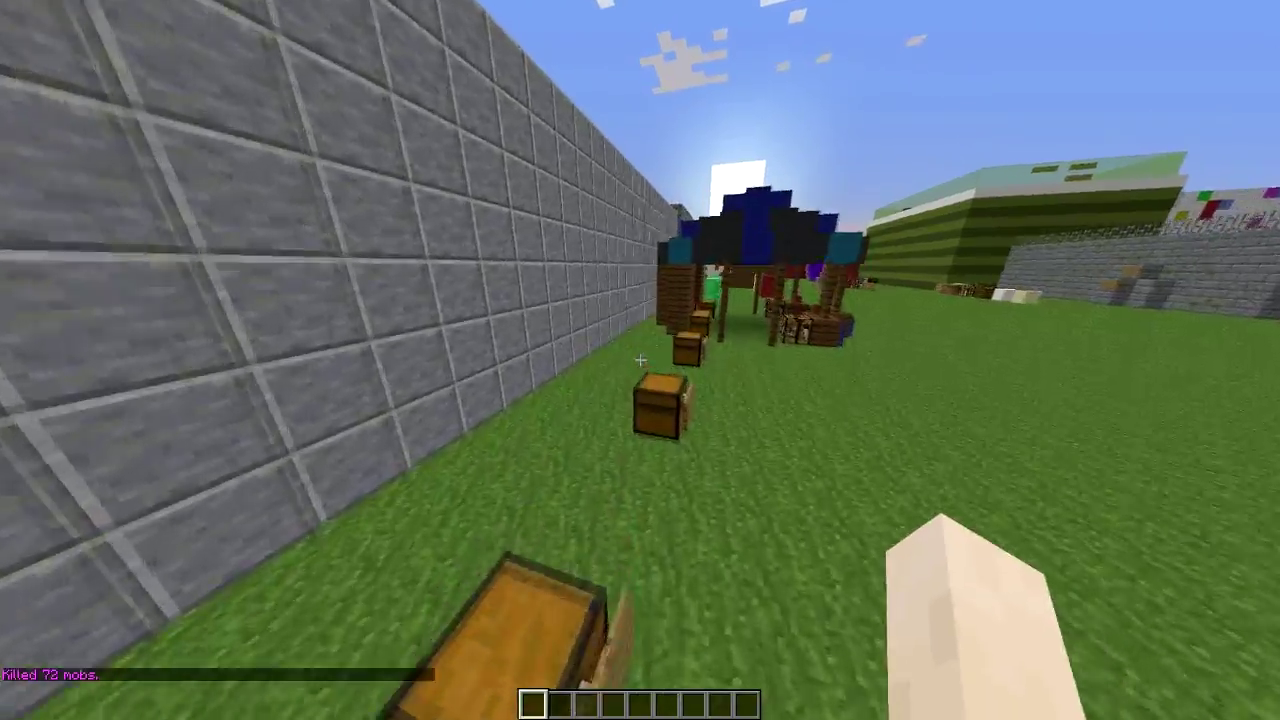
{"action": "key", "text": "w"}
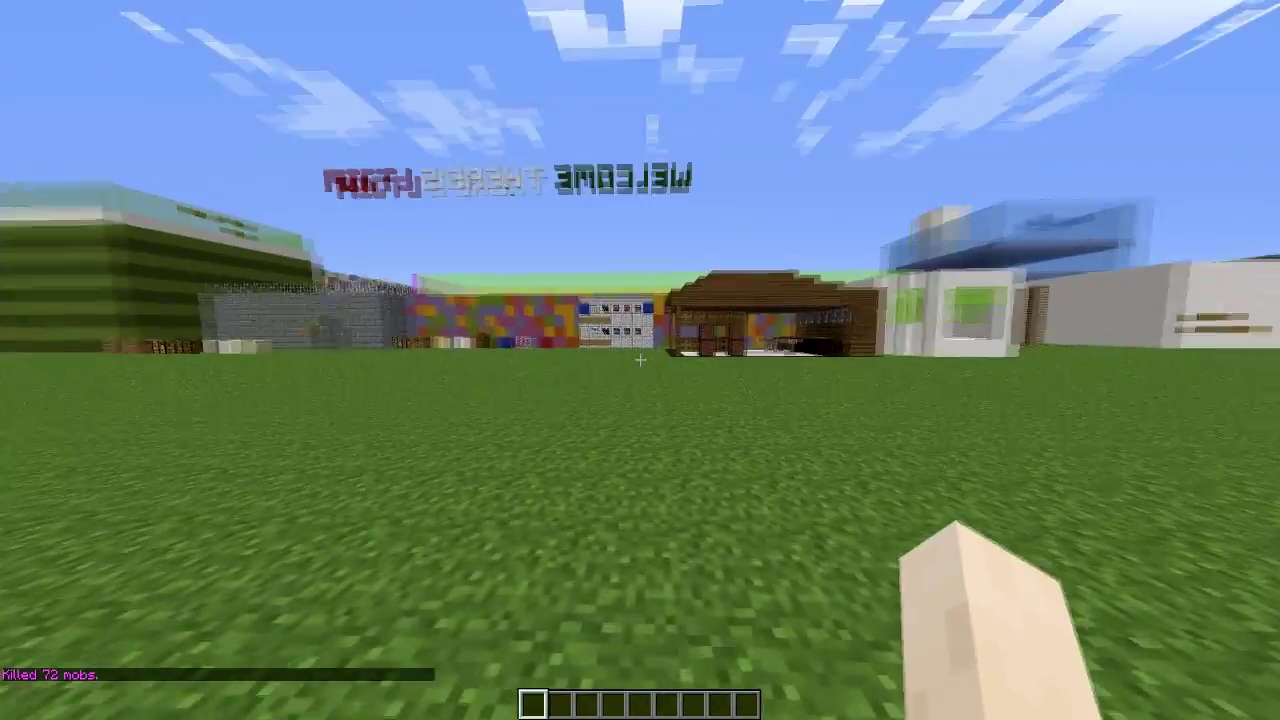
- Claim the daily reward with the /reward chat command and close the chat
{"action": "key", "text": "slash"}
{"action": "type", "text": "reward"}
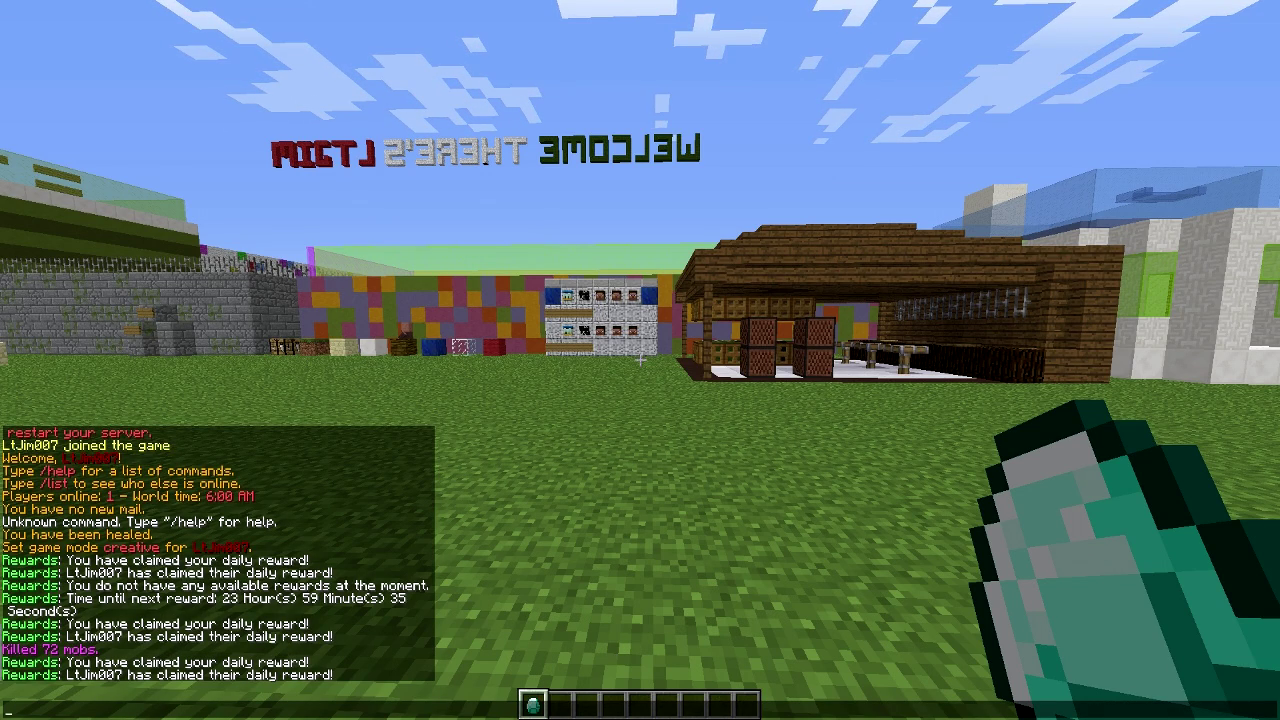
{"action": "key", "text": "Escape"}
{"action": "key", "text": "e"}
{"action": "type", "text": "e"}
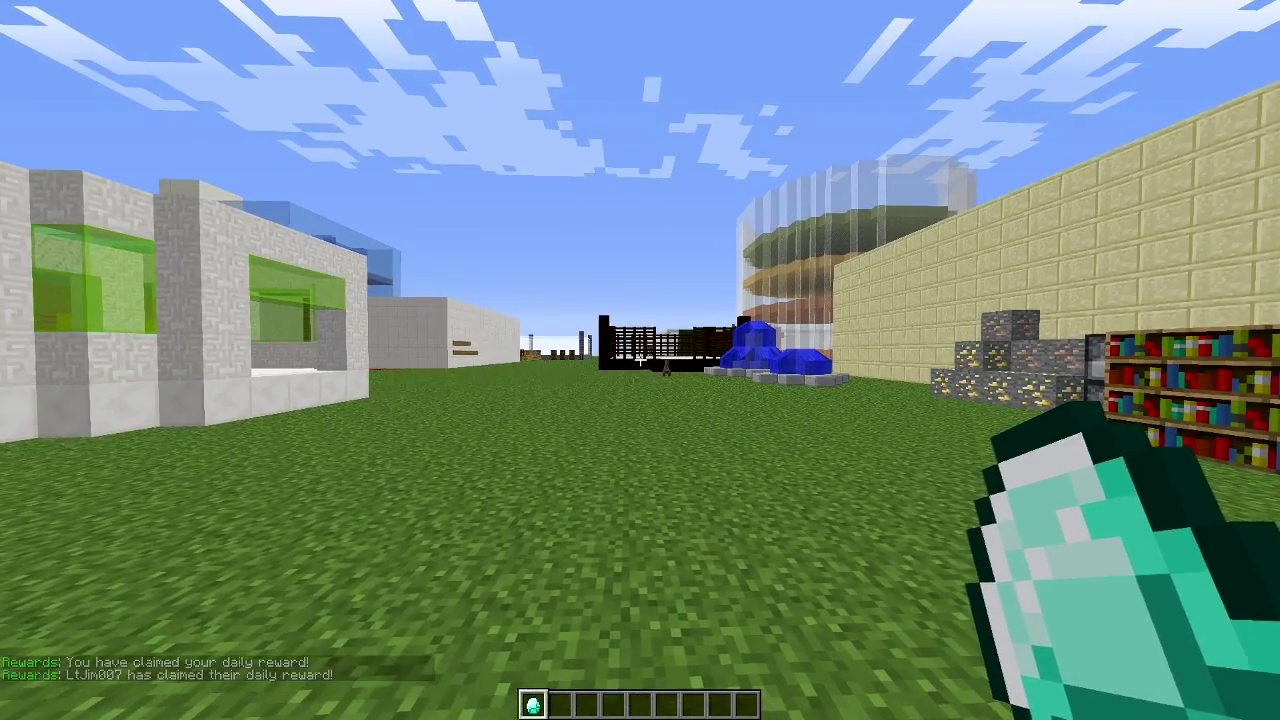
- Run /reward twice more to check the time left until the next daily reward
{"action": "type", "text": "/reward"}
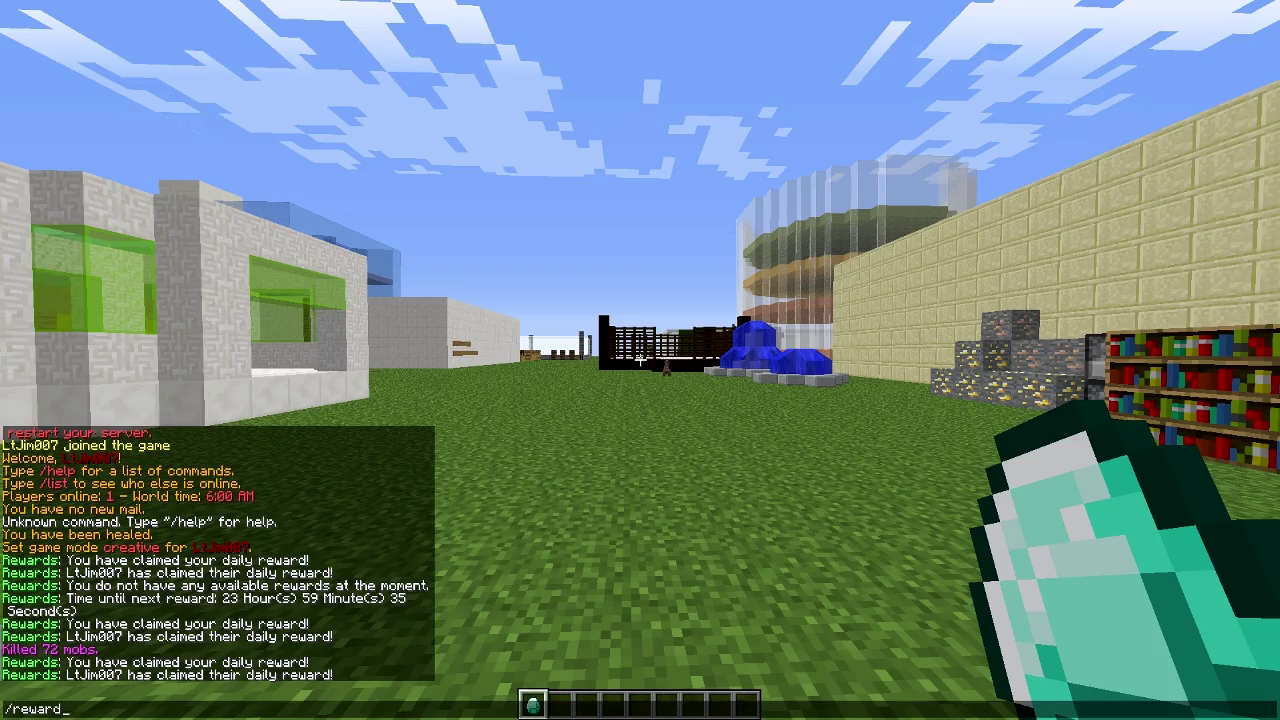
{"action": "key", "text": "Return"}
{"action": "key", "text": "w"}
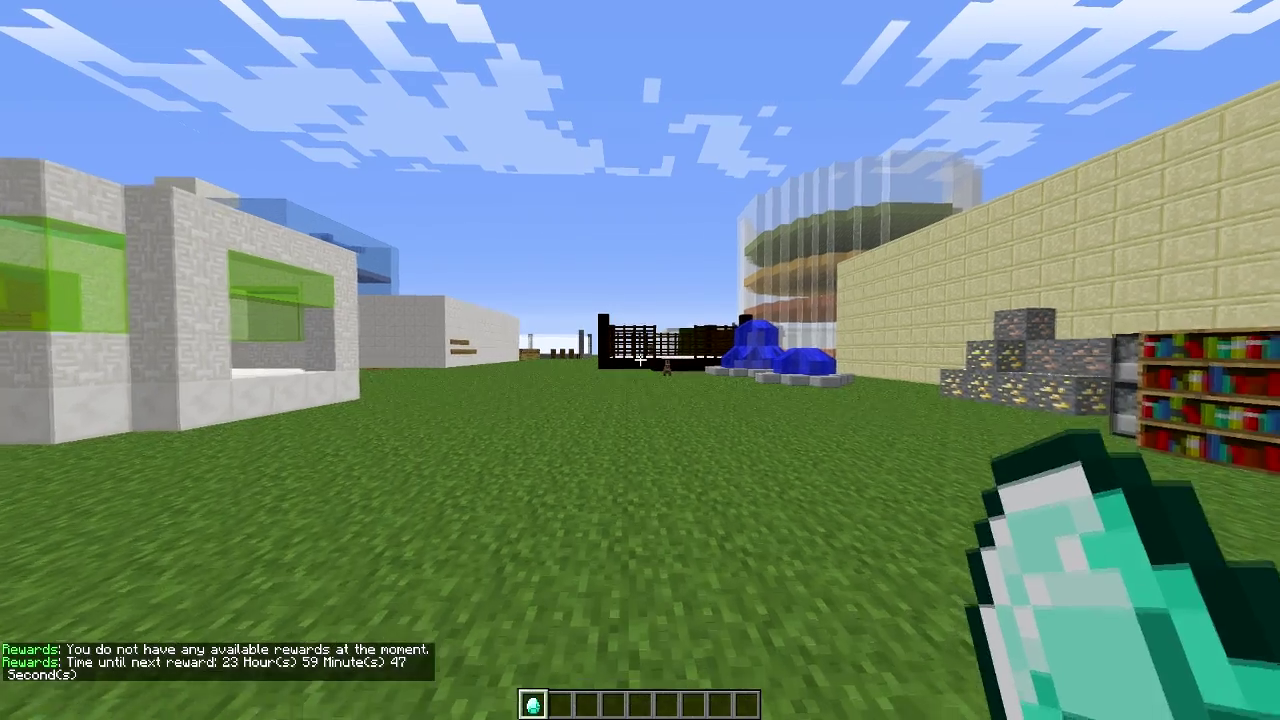
{"action": "key", "text": "t"}
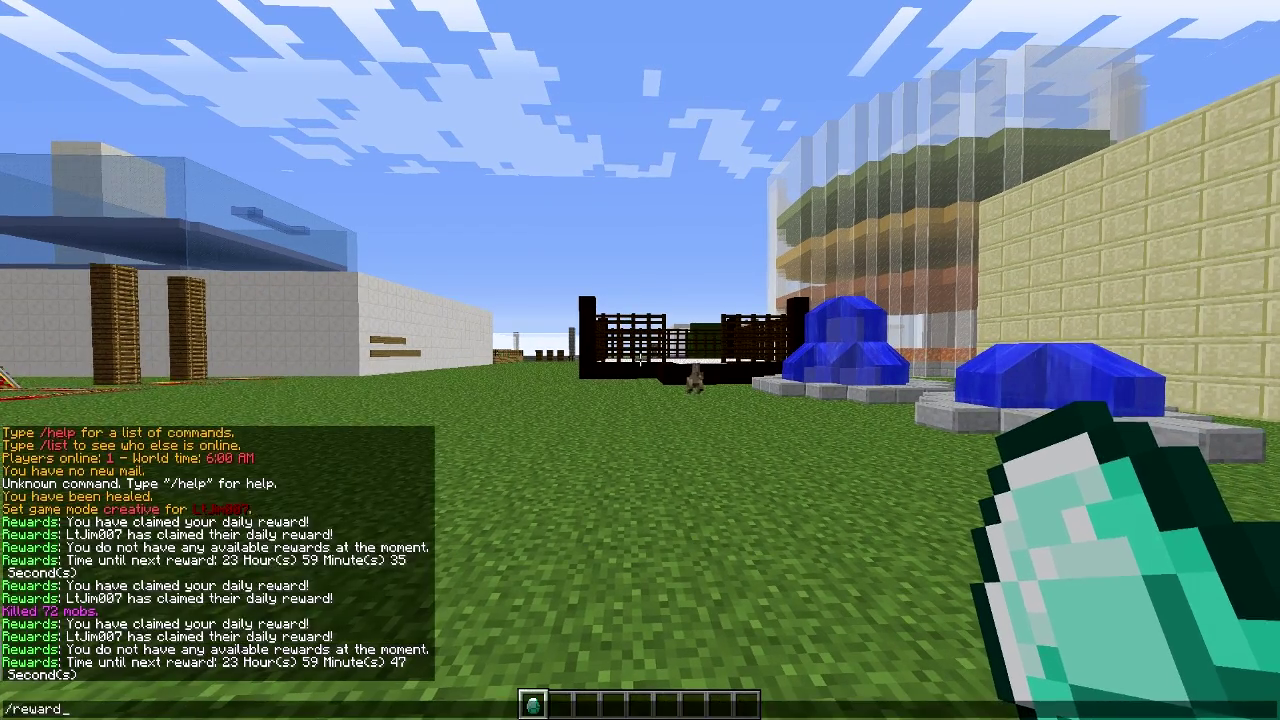
{"action": "key", "text": "t"}
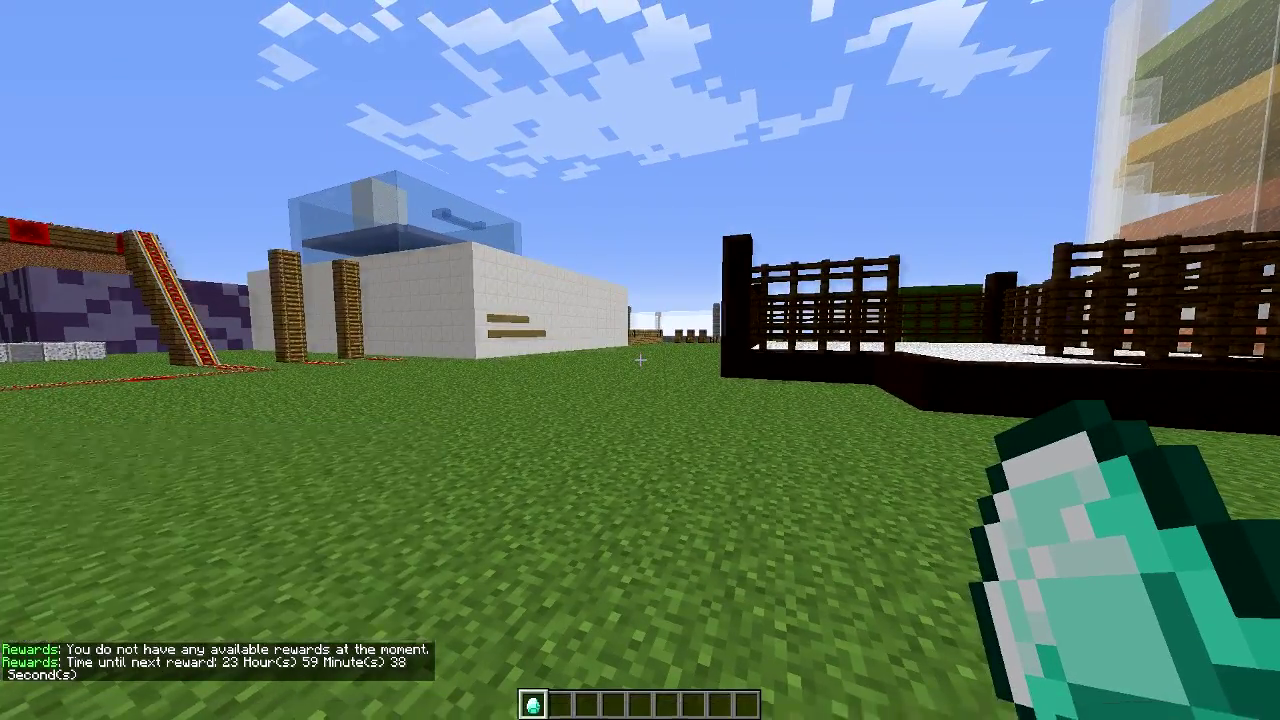
{"action": "key", "text": "w"}
{"action": "scroll", "coordinate": [640, 360], "scroll_direction": "down", "scroll_amount": 1}
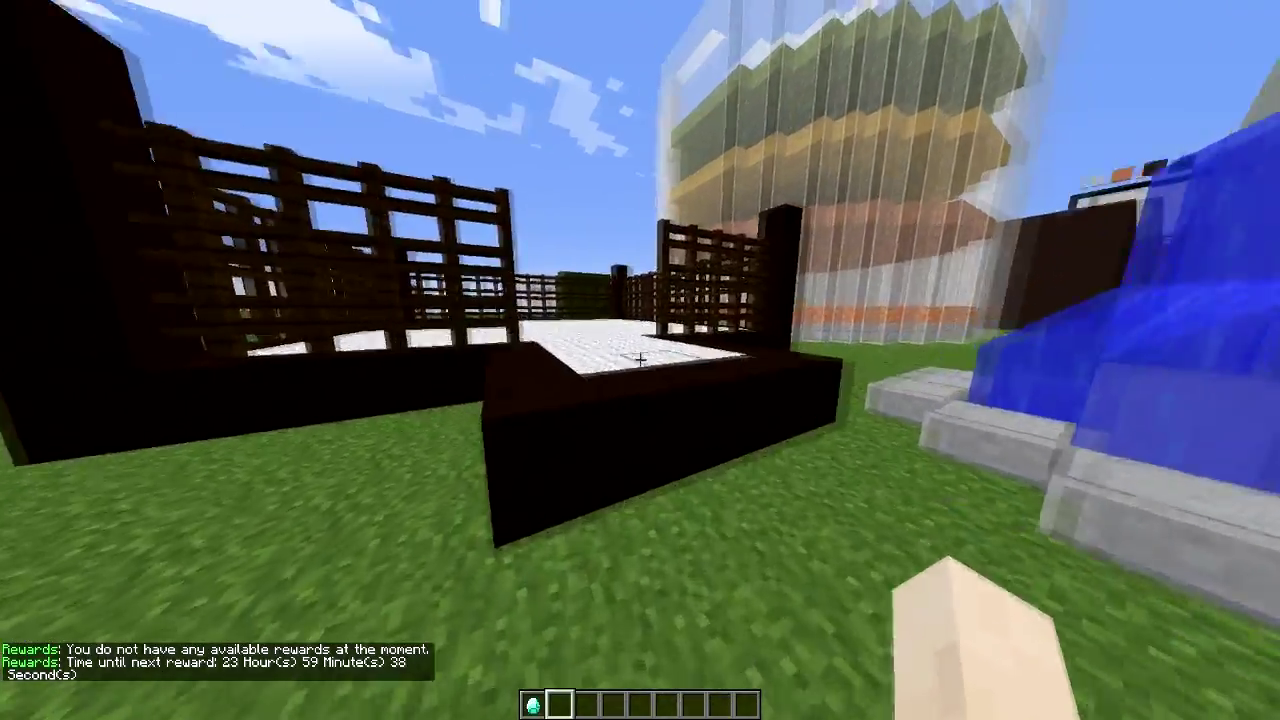
{"action": "key", "text": "w"}
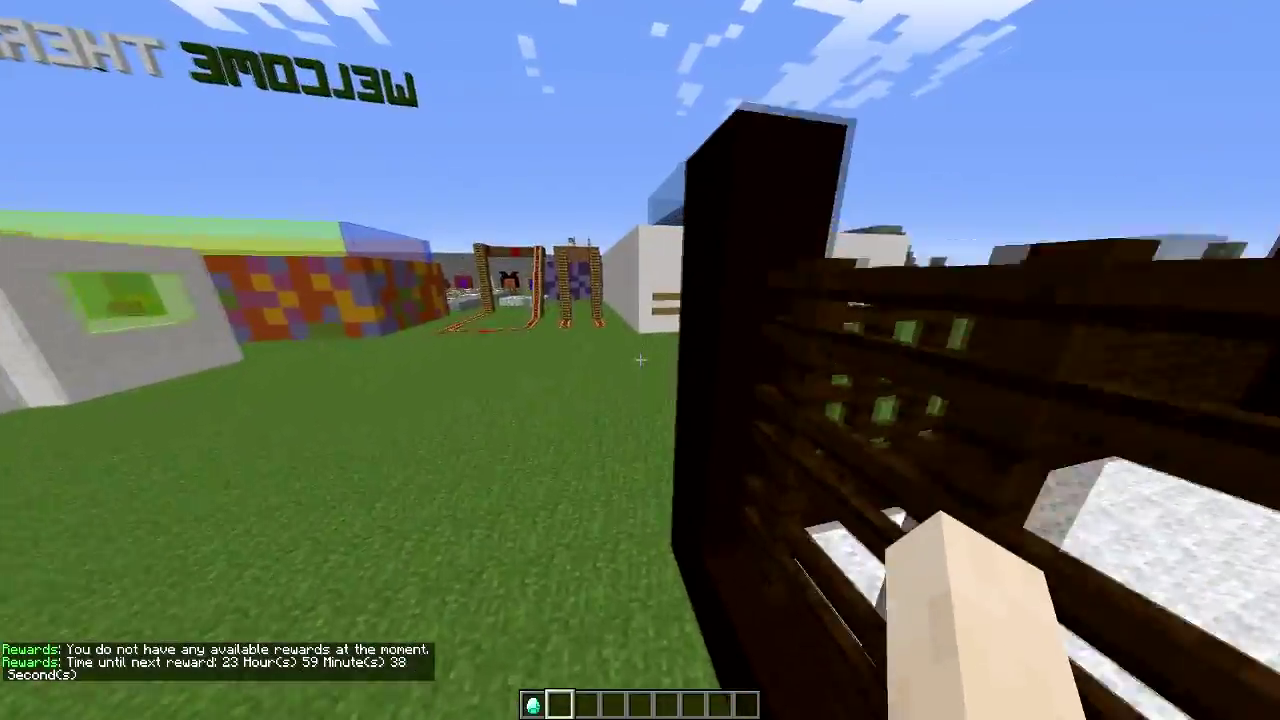
{"action": "key", "text": "w"}
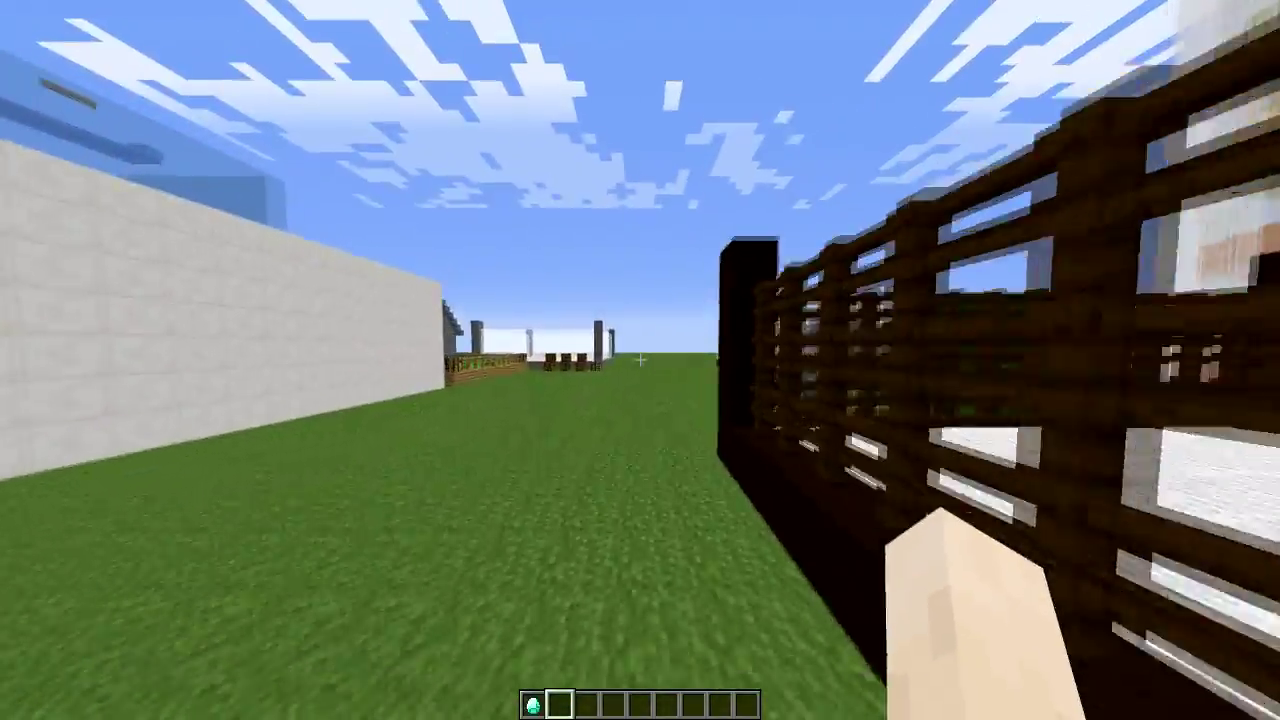
{"action": "key", "text": "w"}
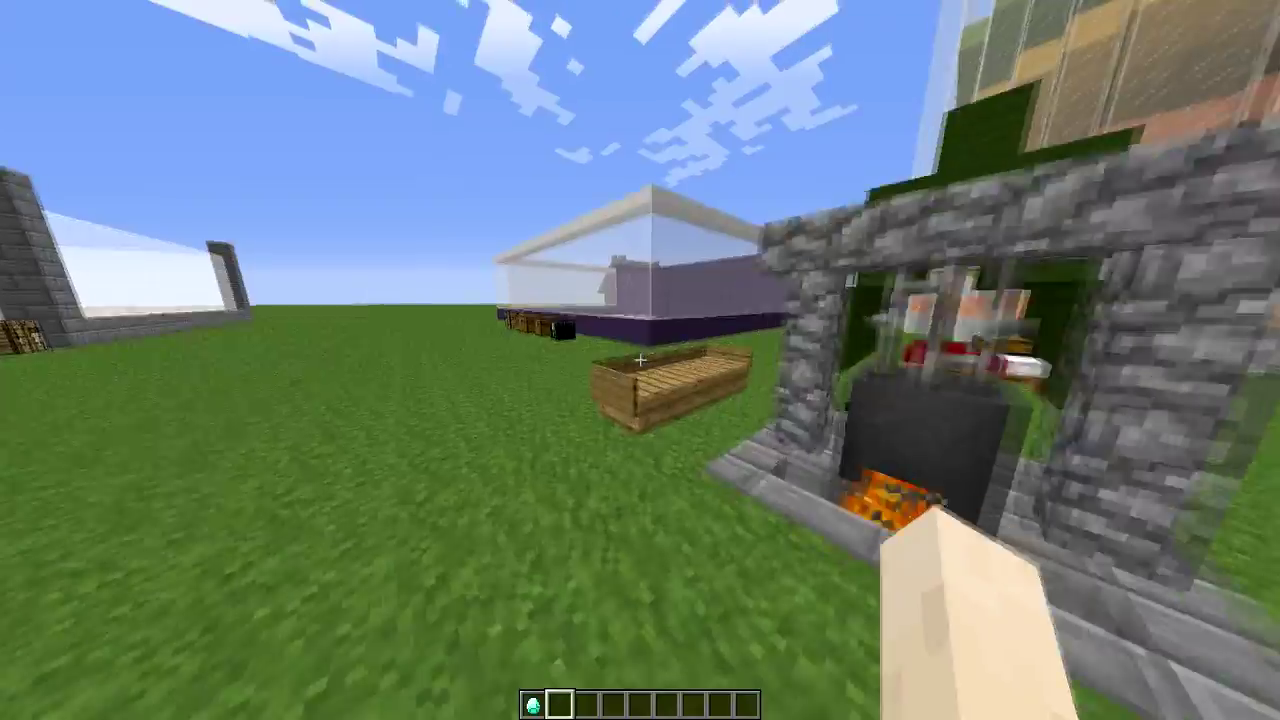
{"action": "key", "text": "1"}
{"action": "key", "text": "t"}
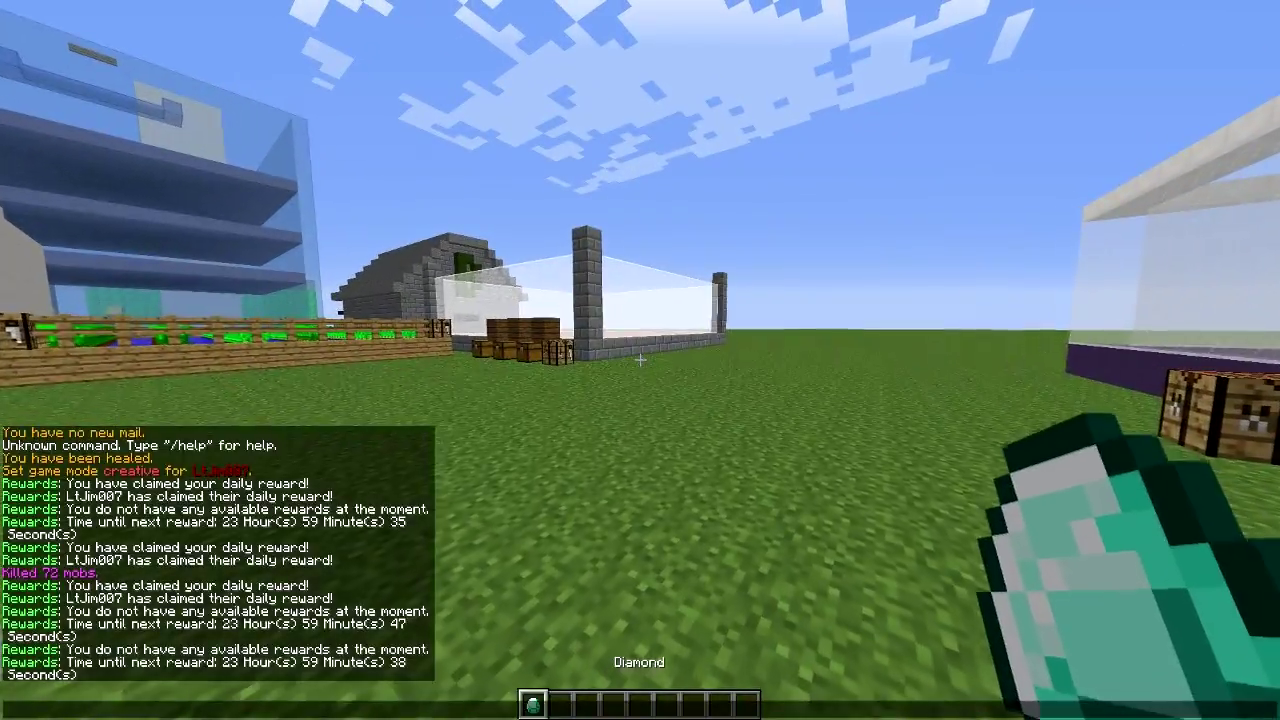
{"action": "key", "text": "w"}
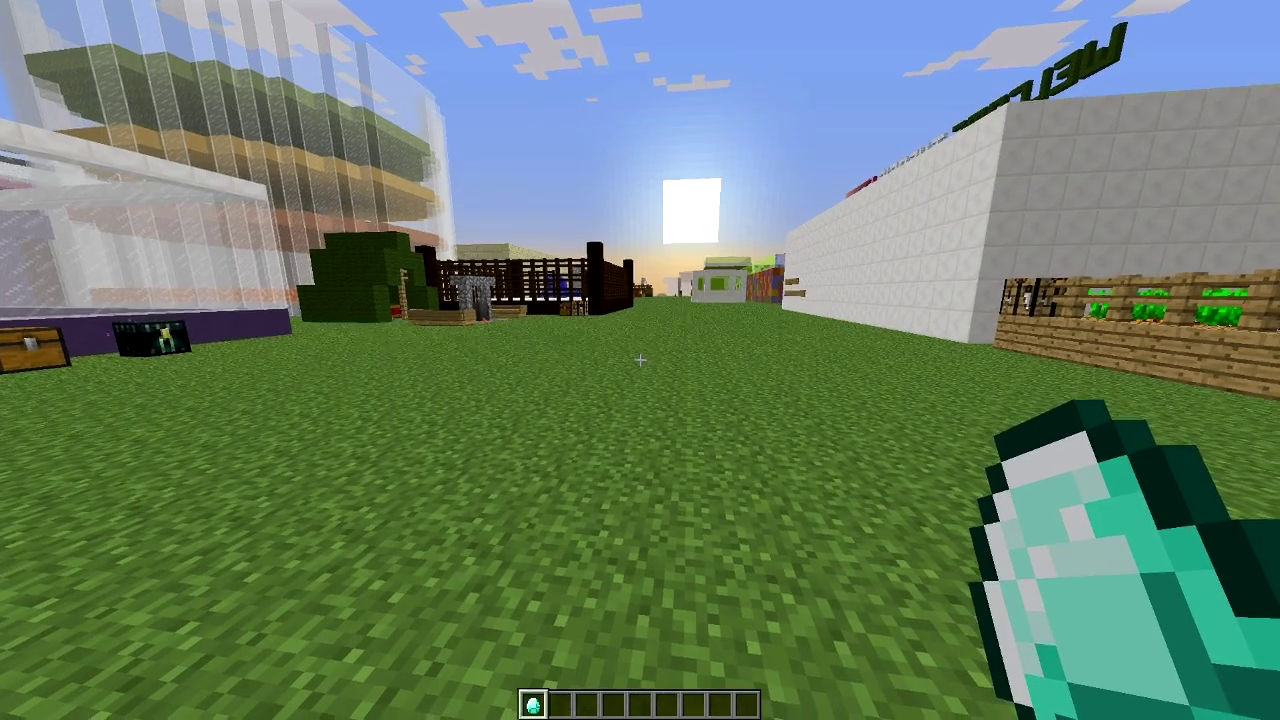
{"action": "key", "text": "t"}
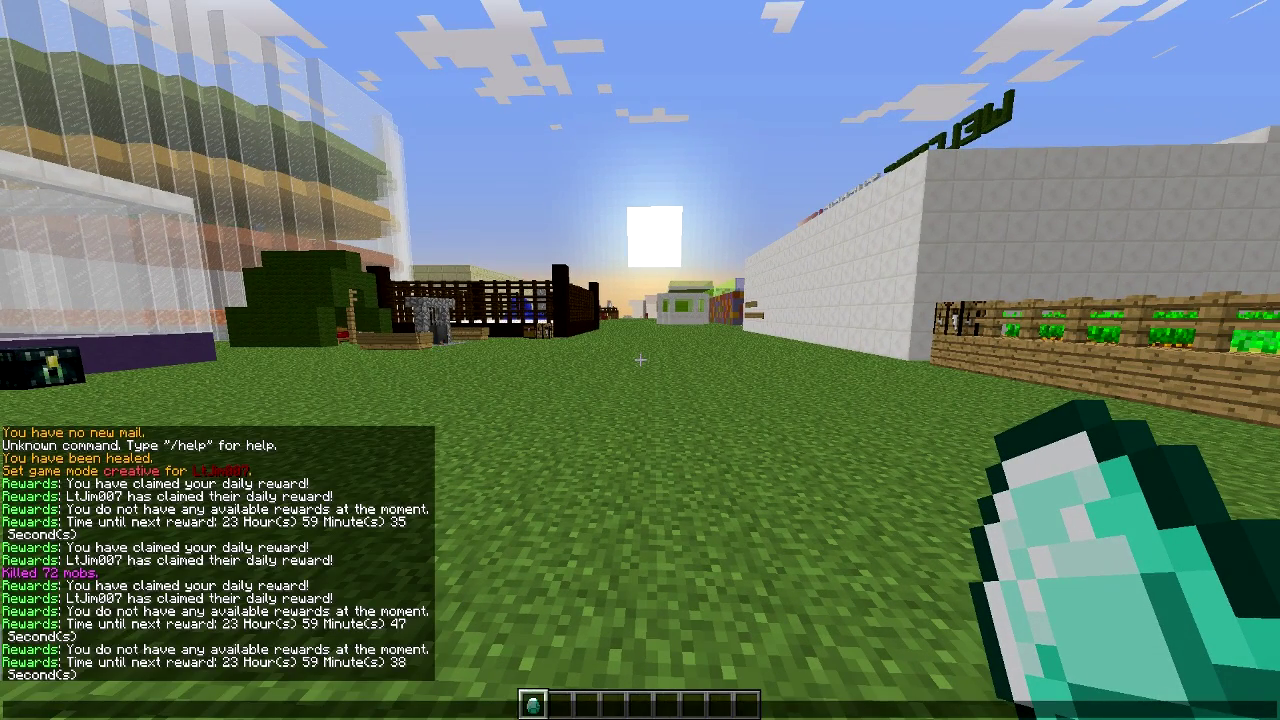
{"action": "key", "text": "Escape"}
{"action": "key", "text": "w"}
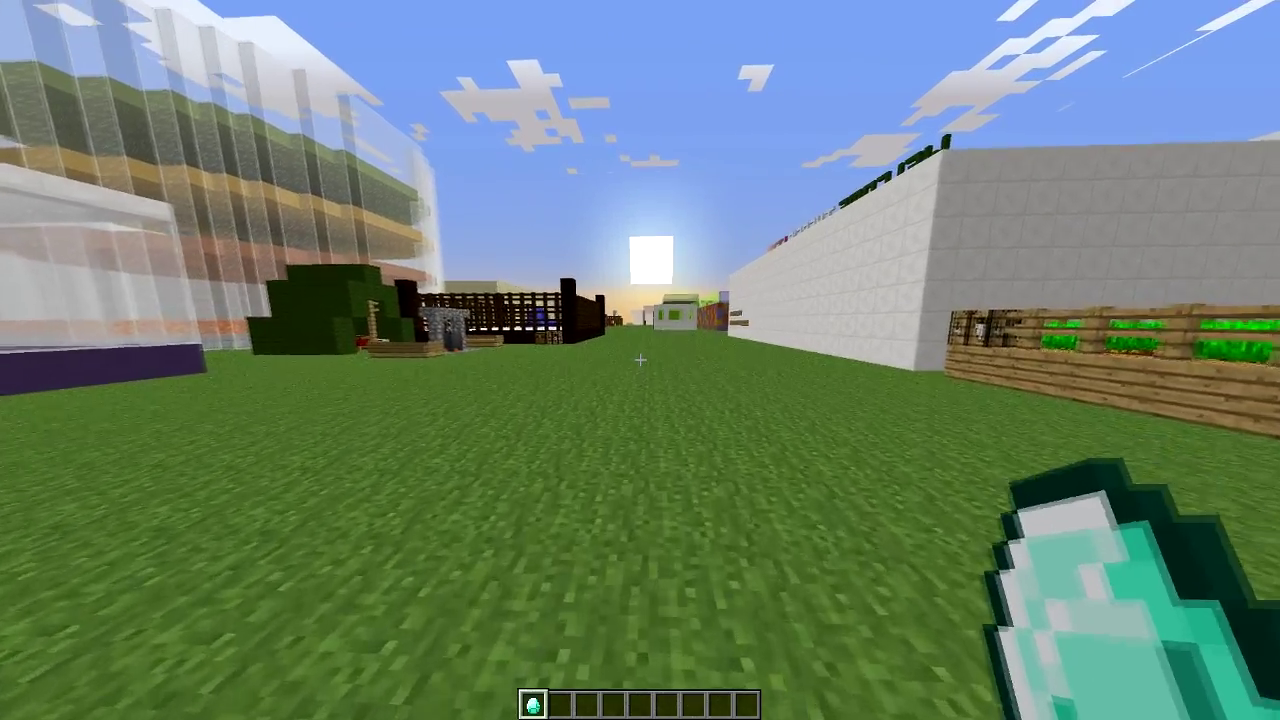
{"action": "key", "text": "w"}
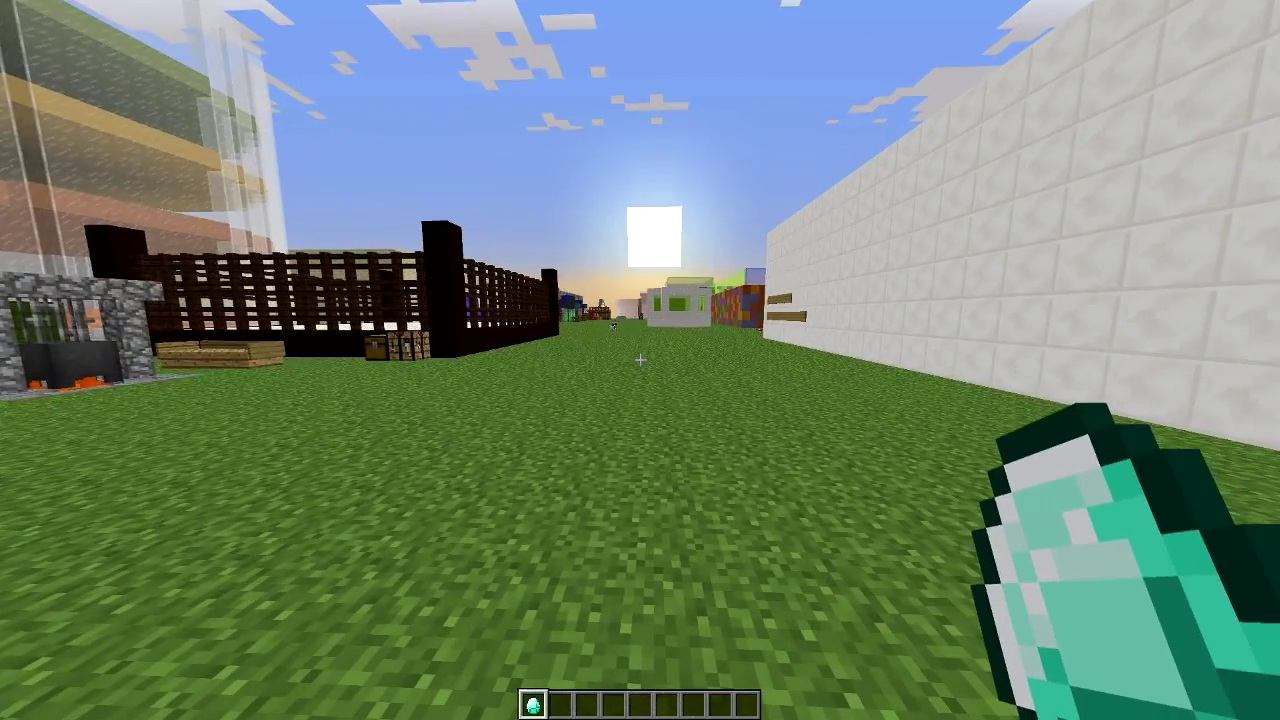
- Switch to the DailyRewards plugin folder in File Explorer, inspect the rewards YML file and delete it
{"action": "key", "text": "alt+Tab"}
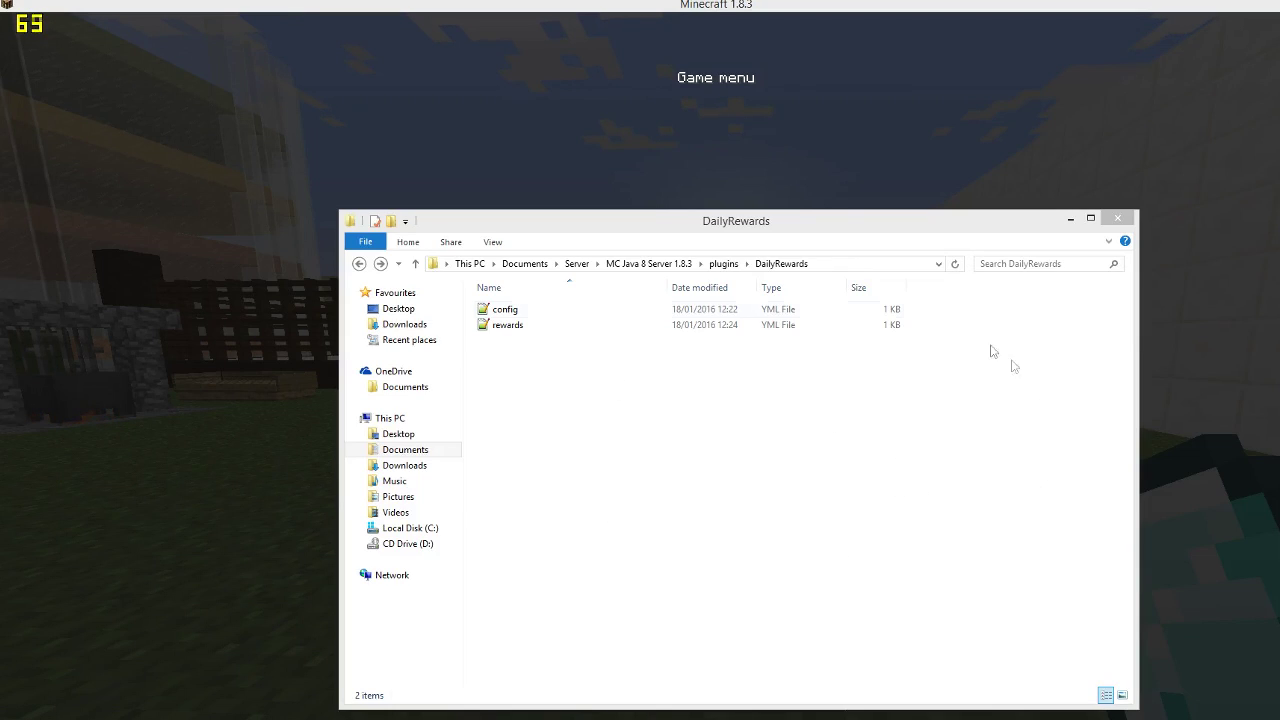
{"action": "double_click", "coordinate": [551, 326]}
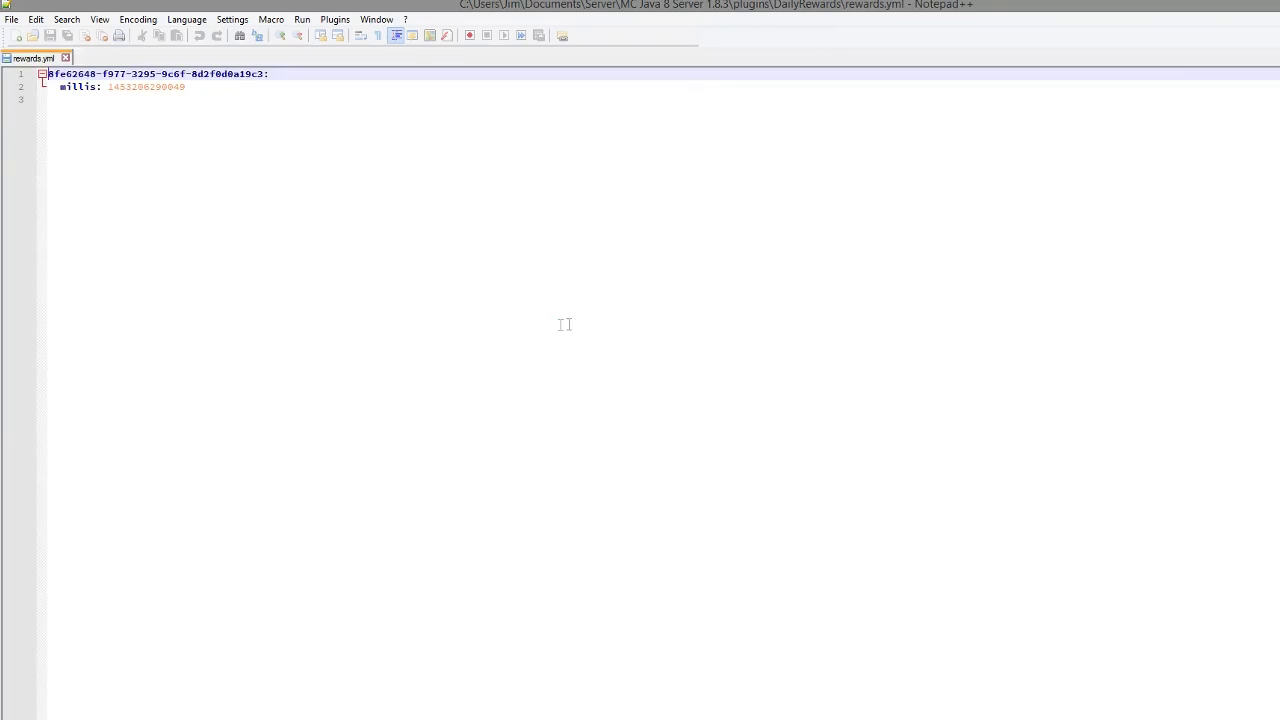
{"action": "key", "text": "alt+F4"}
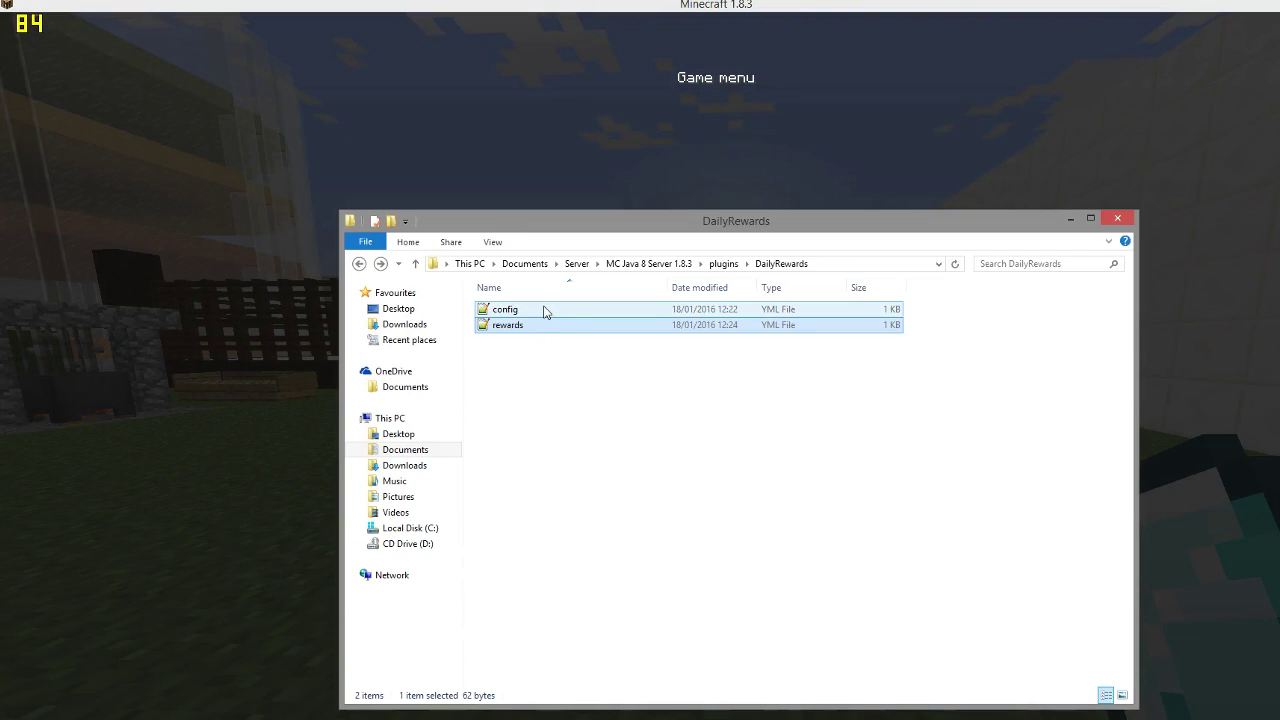
{"action": "key", "text": "Delete"}
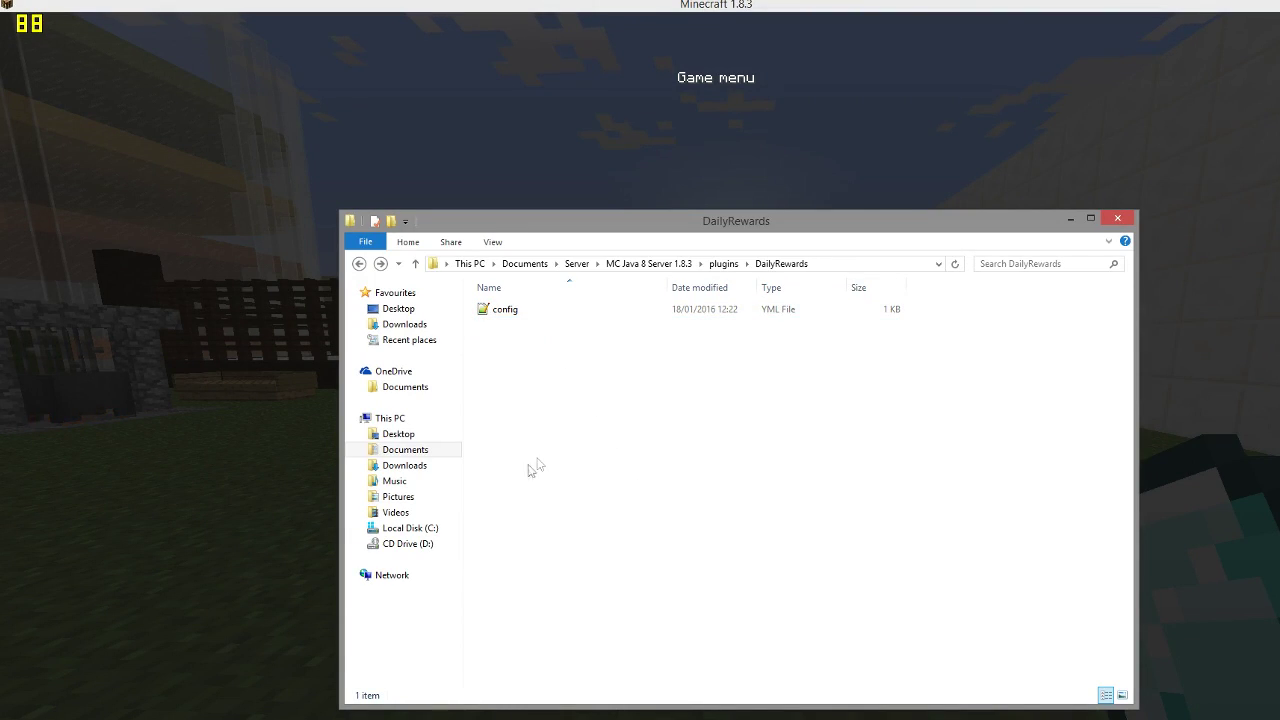
- Open the DailyRewards config YML file in Notepad++ and place the cursor in the prefix line
{"action": "double_click", "coordinate": [548, 312]}
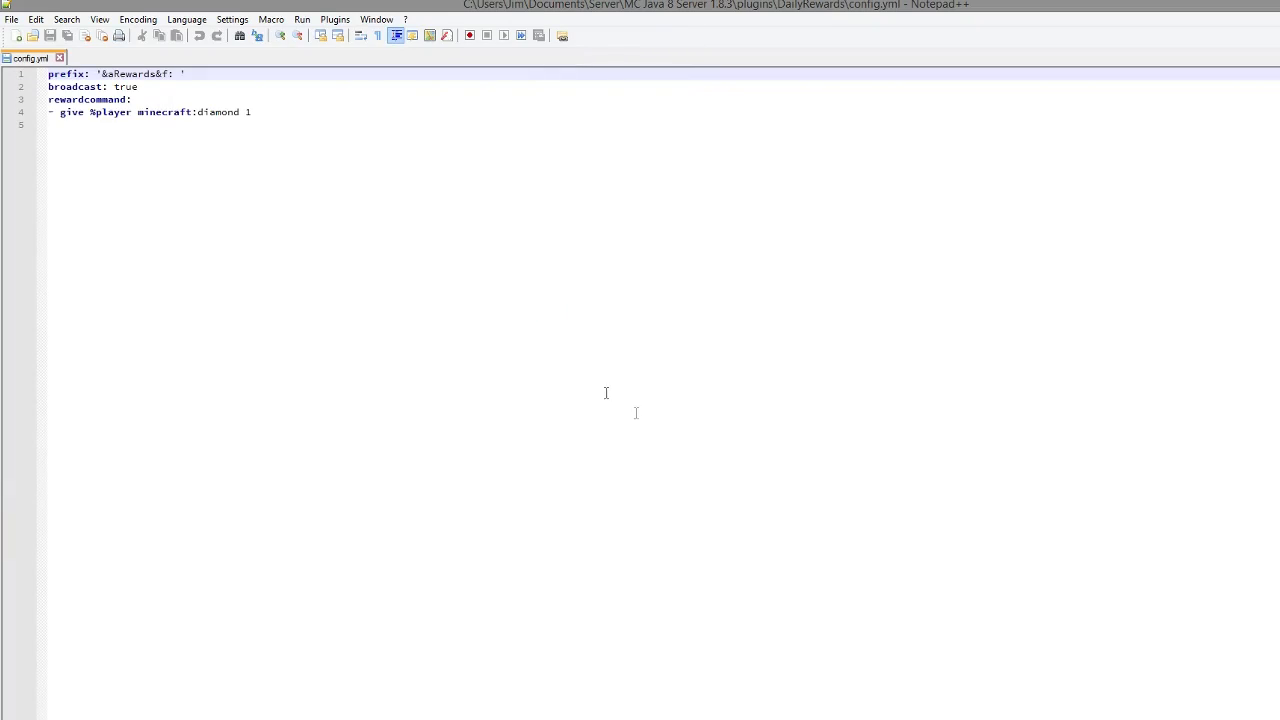
{"action": "key", "text": "ctrl+a"}
{"action": "left_click", "coordinate": [165, 87]}
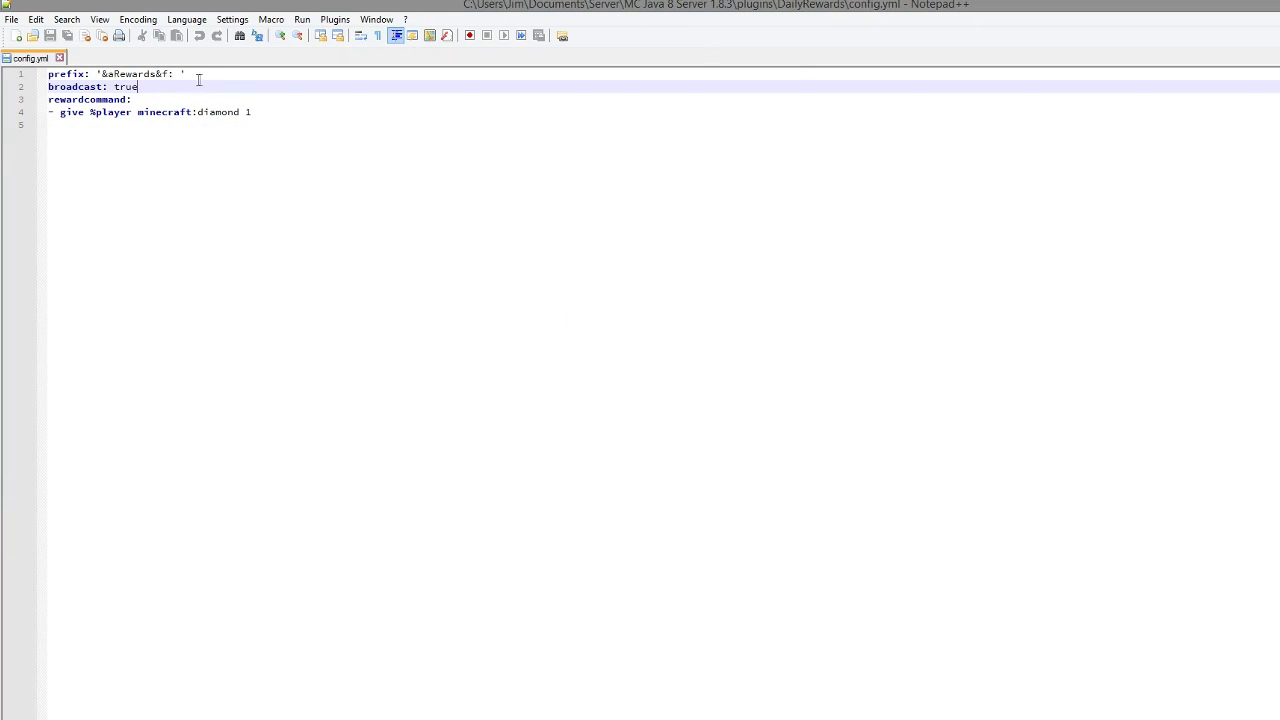
{"action": "left_click_drag", "start_coordinate": [201, 75], "coordinate": [43, 65]}
{"action": "left_click", "coordinate": [146, 77]}
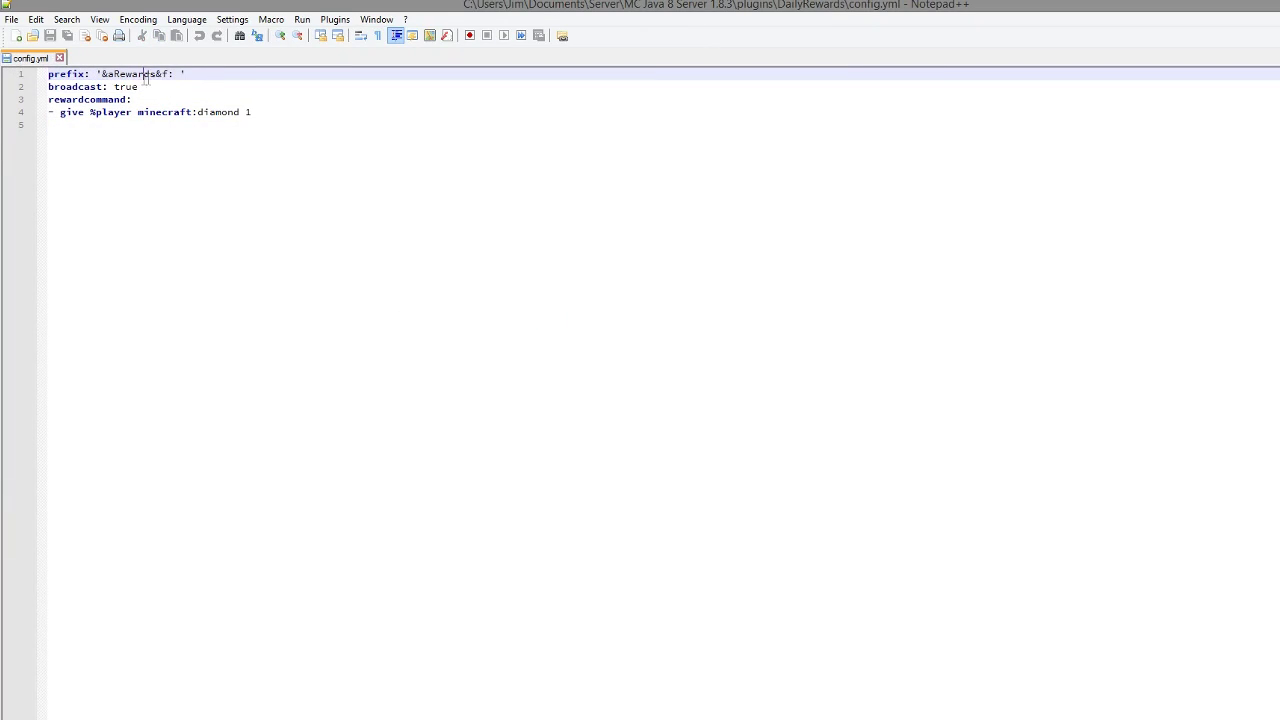
- Replace the prefix's ending and add an opening bracket so the value reads '&8[&aRewards&8]'
{"action": "key", "text": "BackSpace"}
{"action": "key", "text": "BackSpace"}
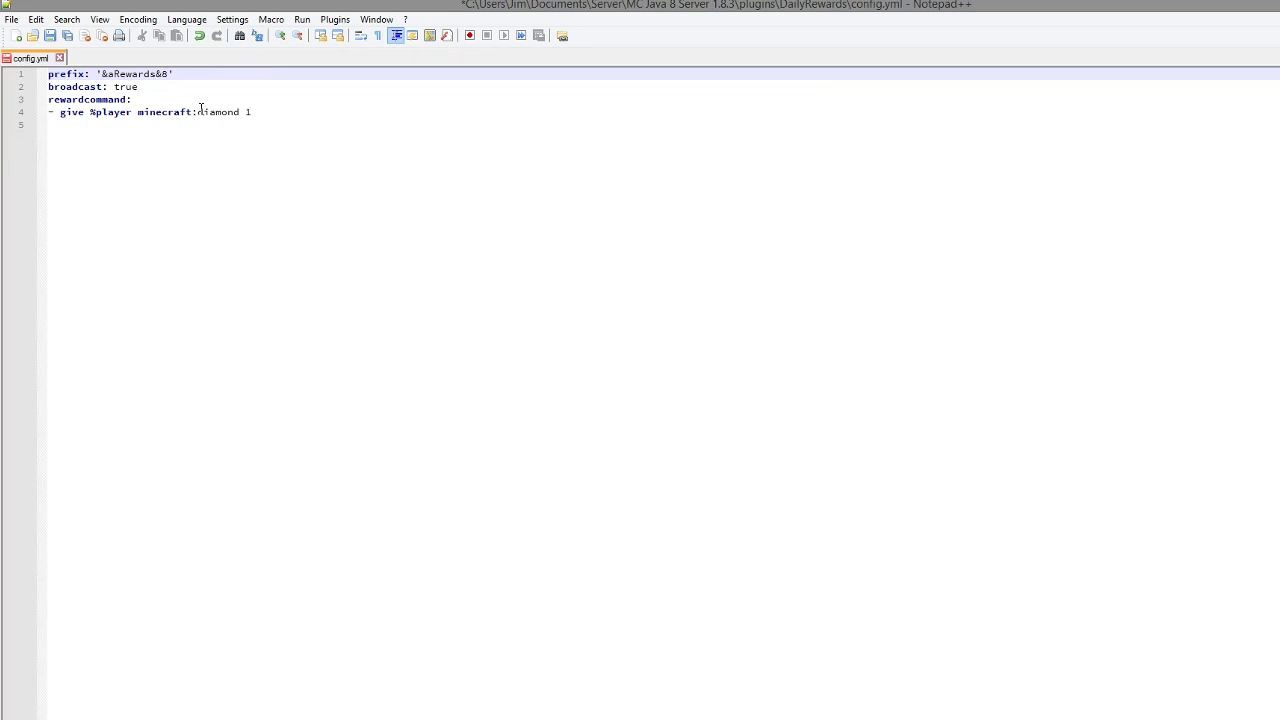
{"action": "type", "text": "]"}
{"action": "type", "text": "&8"}
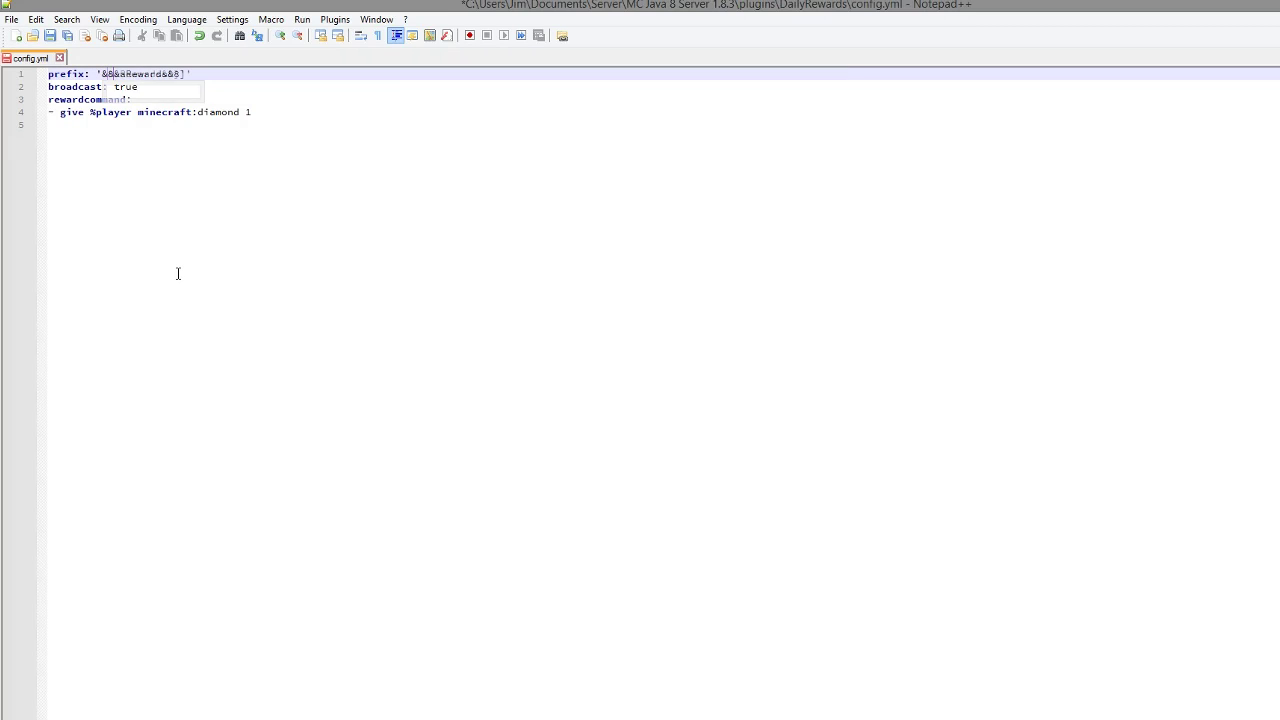
{"action": "type", "text": "[]"}
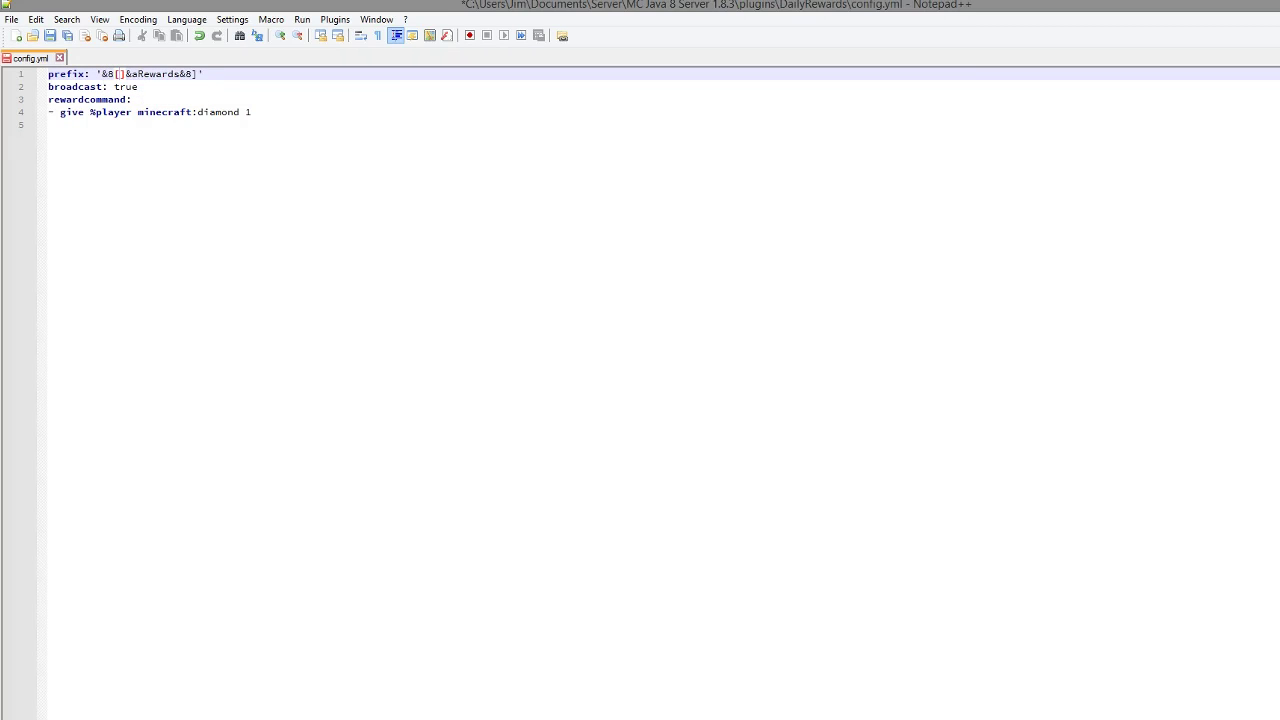
{"action": "key", "text": "BackSpace"}
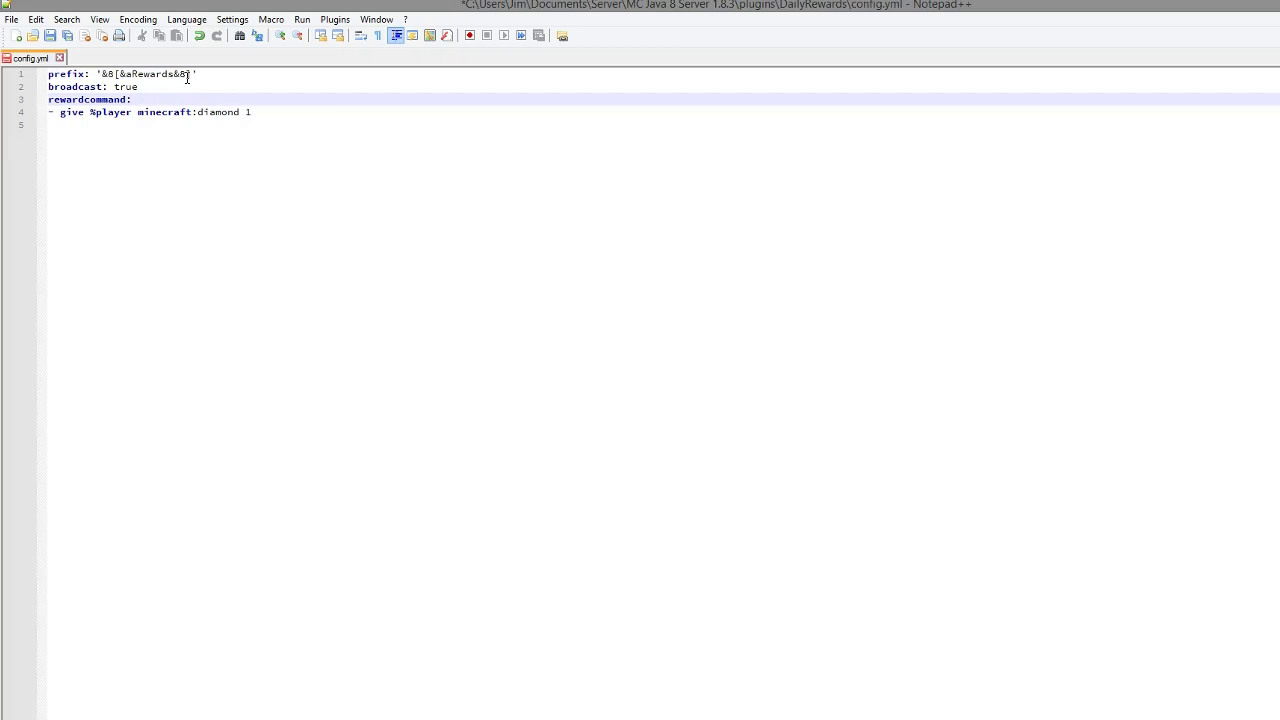
- Add a trailing space inside the prefix quotes and change the colour code before Rewards to &b
{"action": "left_click_drag", "start_coordinate": [189, 74], "coordinate": [90, 74]}
{"action": "left_click", "coordinate": [193, 74]}
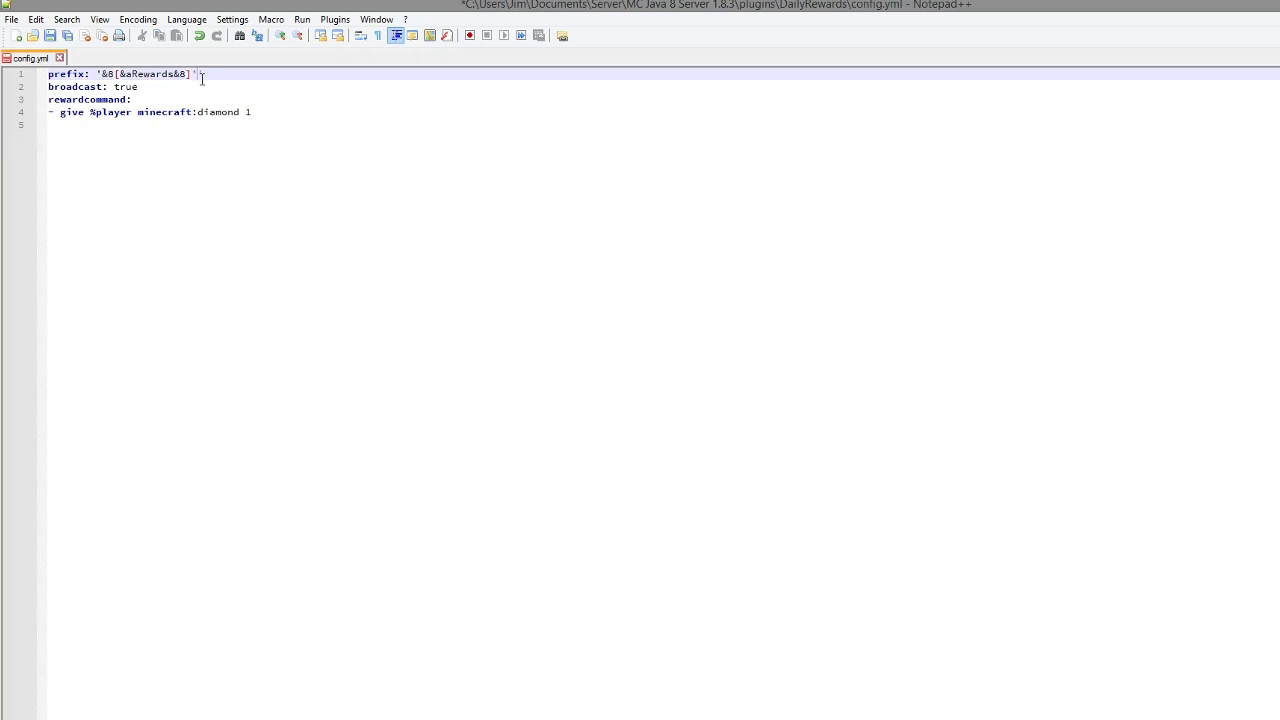
{"action": "left_click", "coordinate": [207, 87]}
{"action": "left_click_drag", "start_coordinate": [133, 75], "coordinate": [128, 76]}
{"action": "type", "text": "b"}
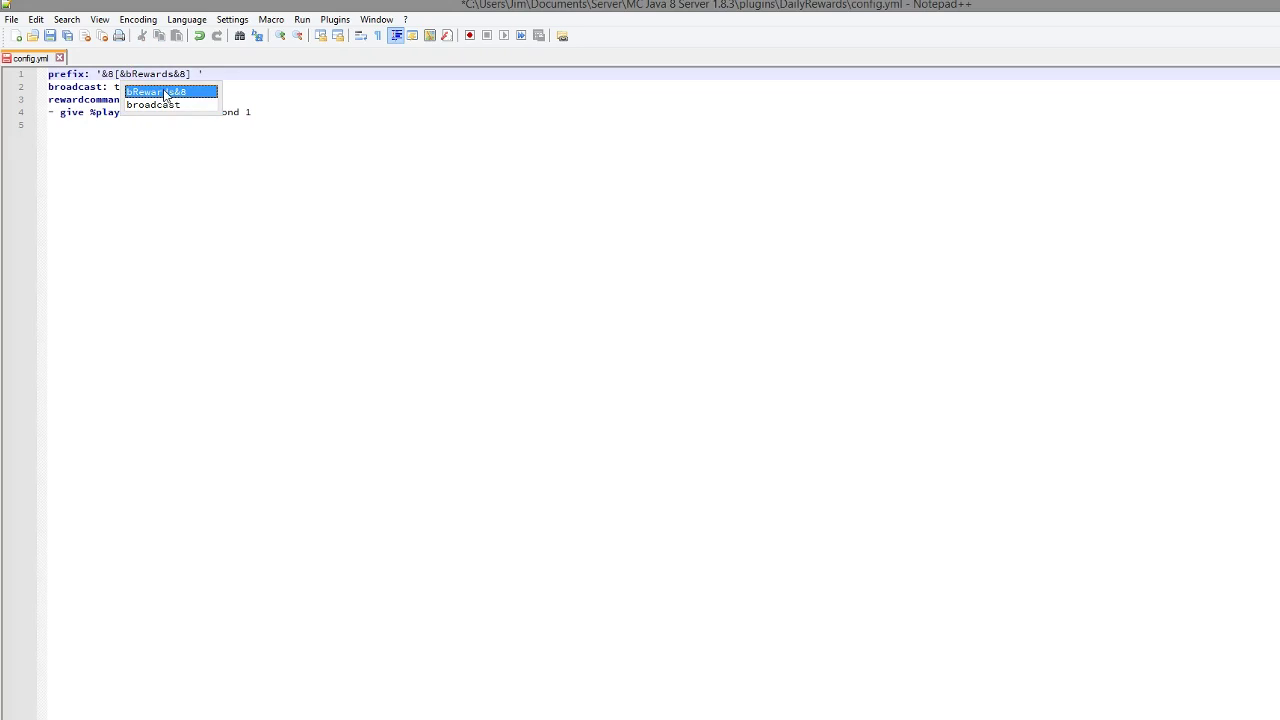
{"action": "left_click", "coordinate": [287, 91]}
{"action": "left_click", "coordinate": [173, 74]}
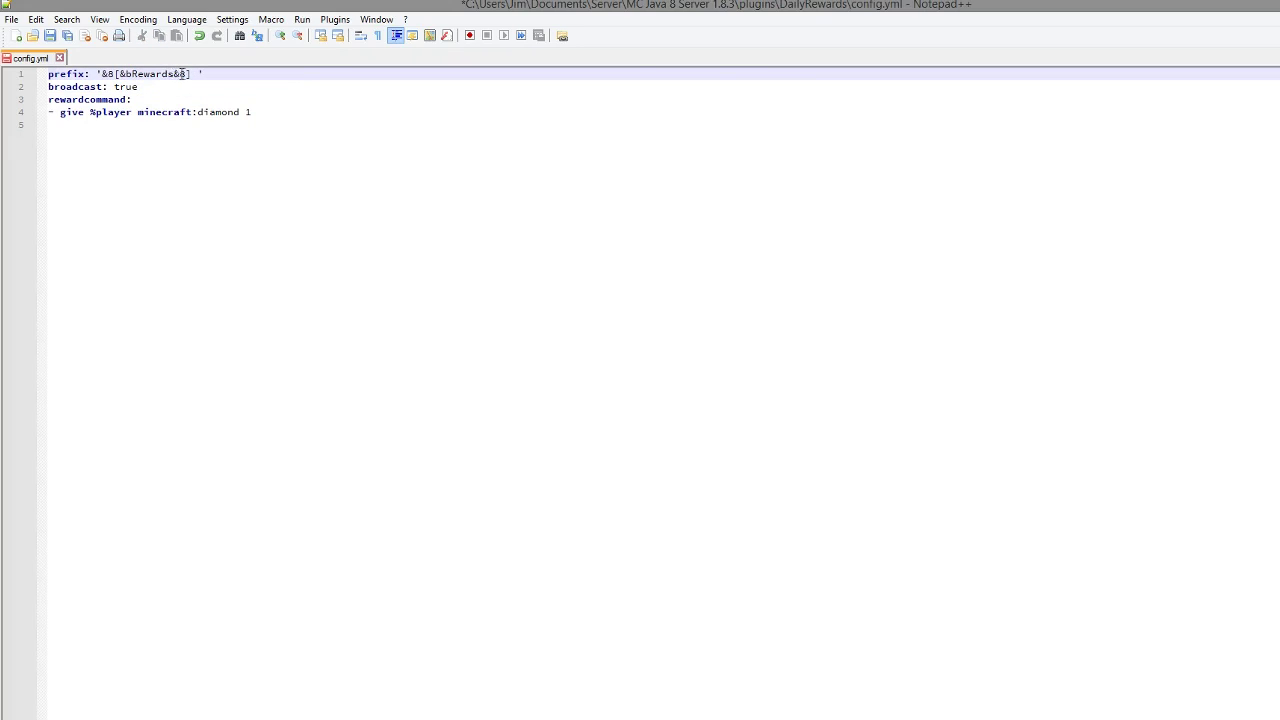
- Add the reward command "- eco give %player 10000" below the diamond command and save the config file
{"action": "left_click_drag", "start_coordinate": [148, 90], "coordinate": [6, 100]}
{"action": "left_click", "coordinate": [160, 88]}
{"action": "left_click", "coordinate": [377, 117]}
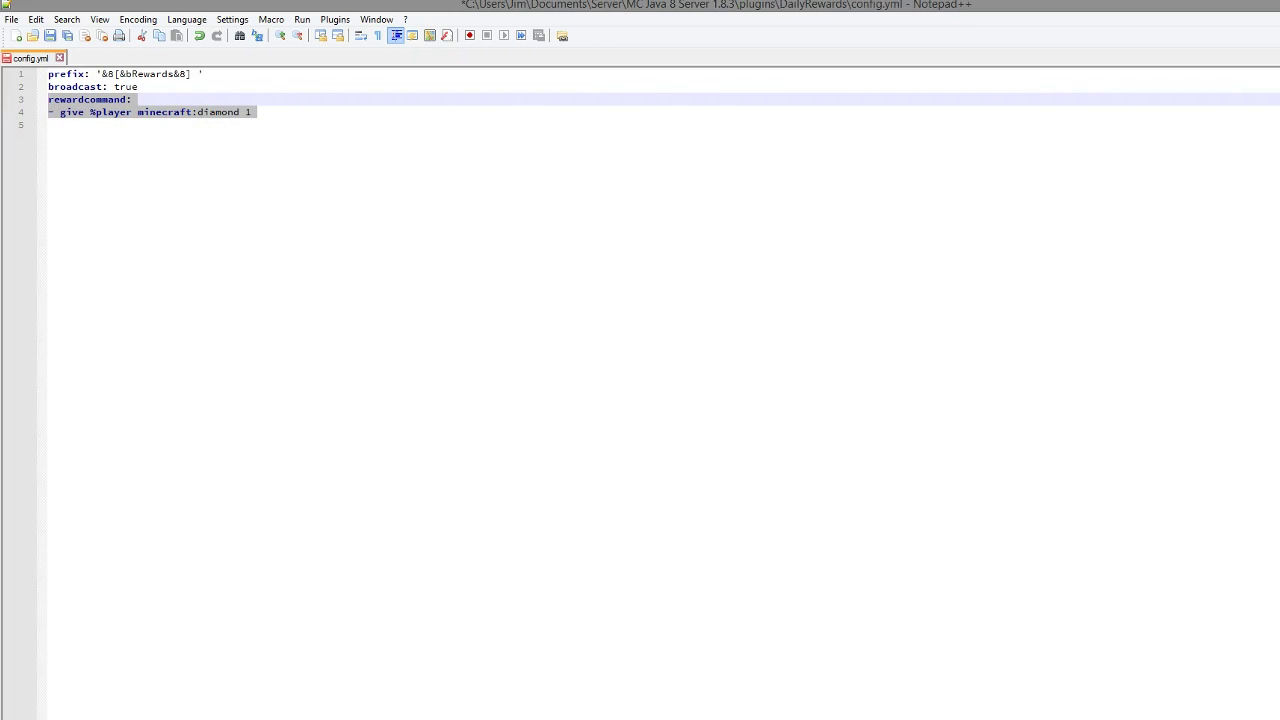
{"action": "left_click", "coordinate": [296, 112]}
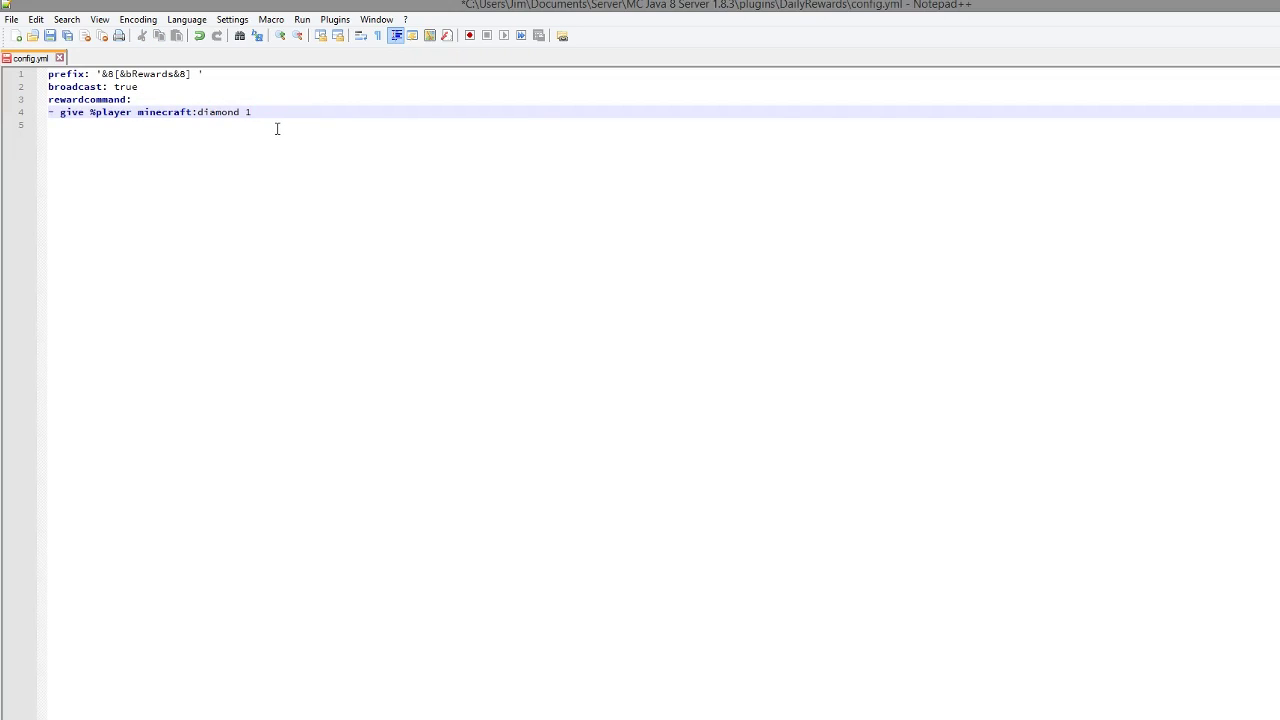
{"action": "key", "text": "Return"}
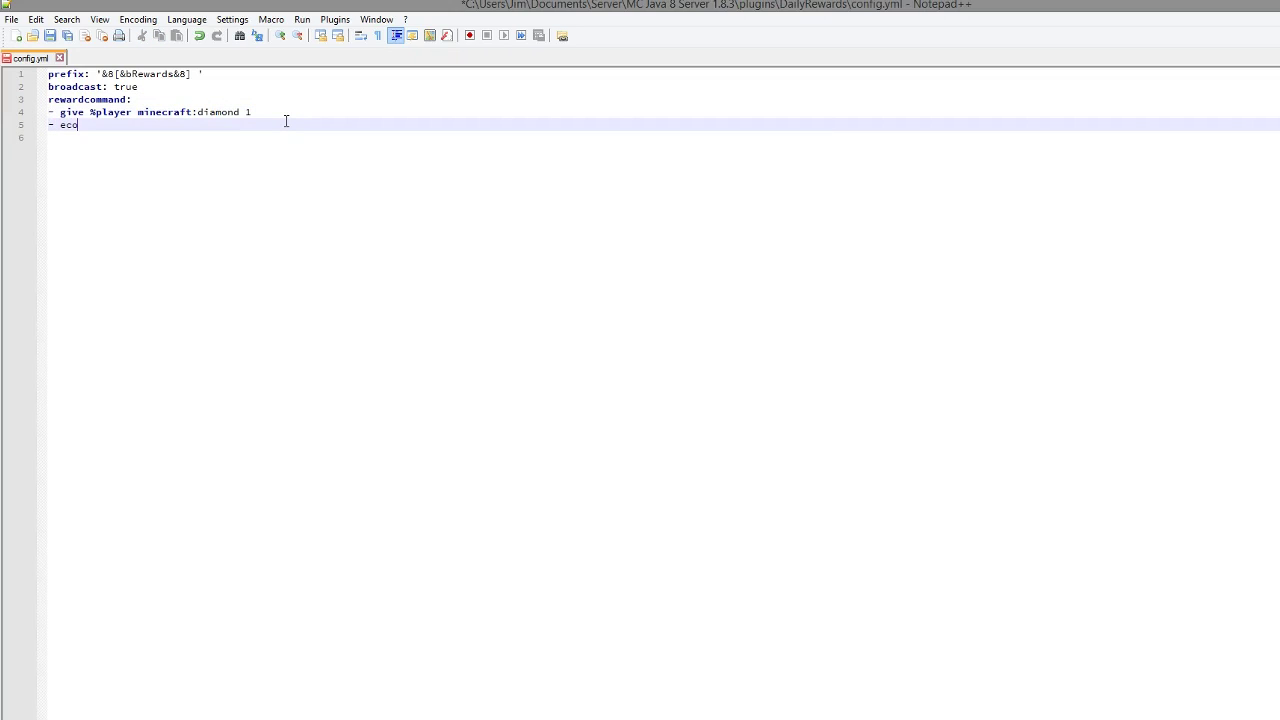
{"action": "type", "text": "- eco give %player 10000"}
{"action": "key", "text": "ctrl+s"}
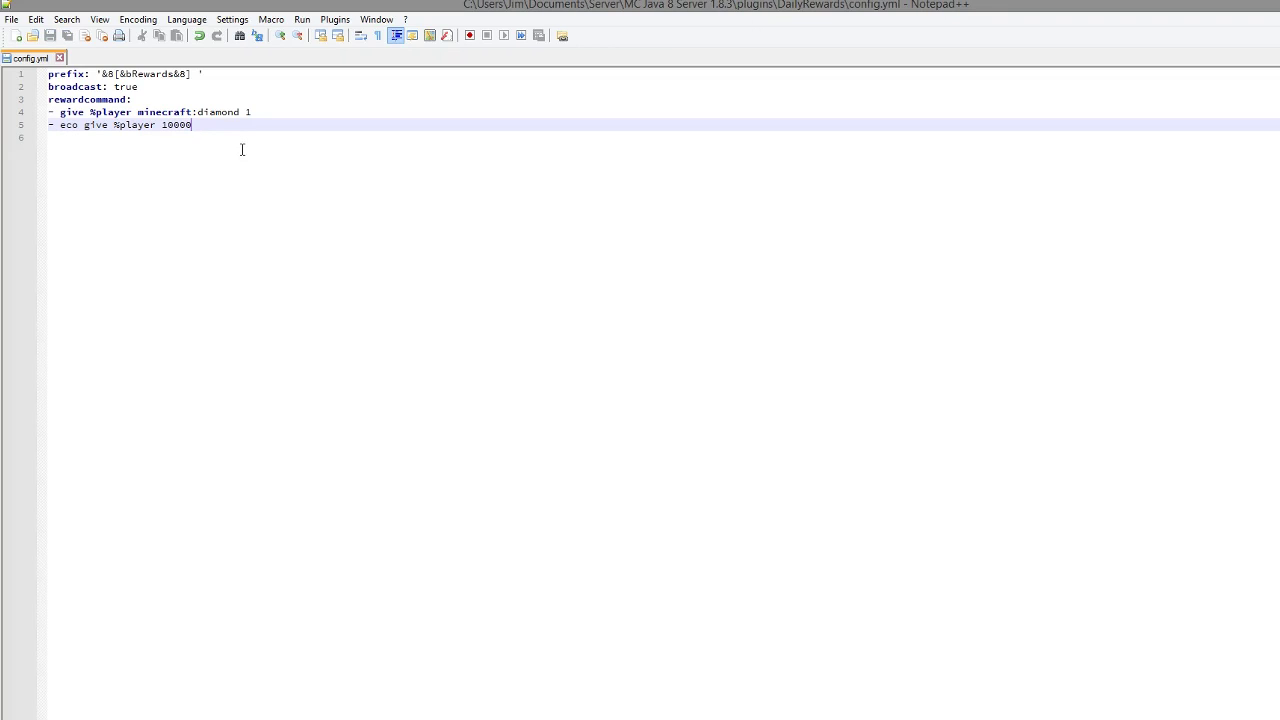
- Try adding the reward command "- cratekey give %player 1", delete the line again and save the file
{"action": "key", "text": "Return"}
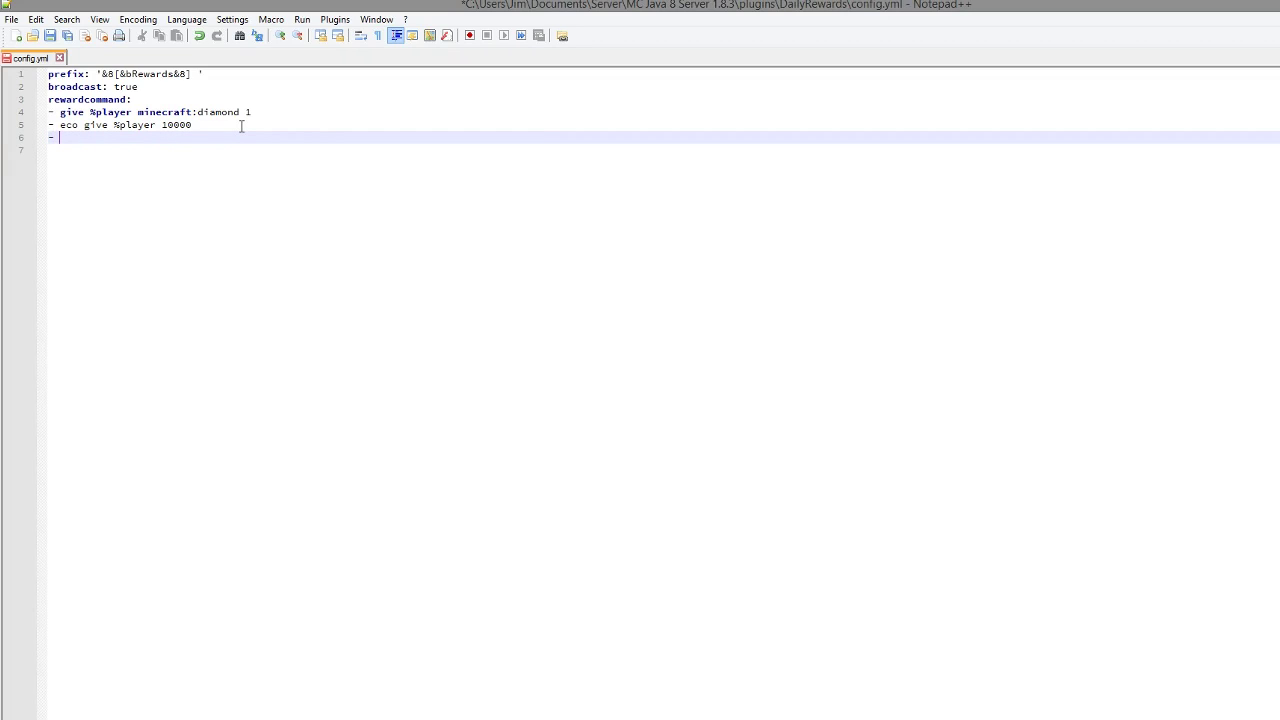
{"action": "type", "text": "- cratekey give %player 1"}
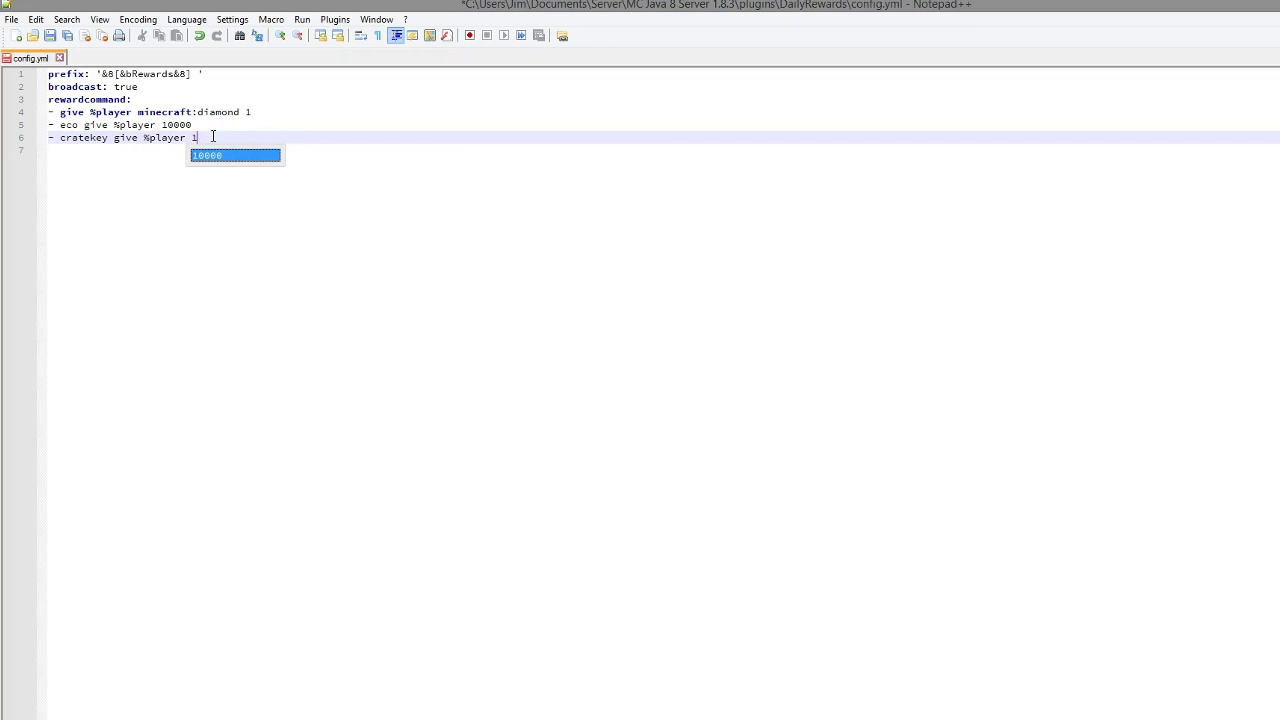
{"action": "left_click_drag", "start_coordinate": [212, 136], "coordinate": [17, 142]}
{"action": "key", "text": "BackSpace"}
{"action": "key", "text": "BackSpace"}
{"action": "key", "text": "ctrl+s"}
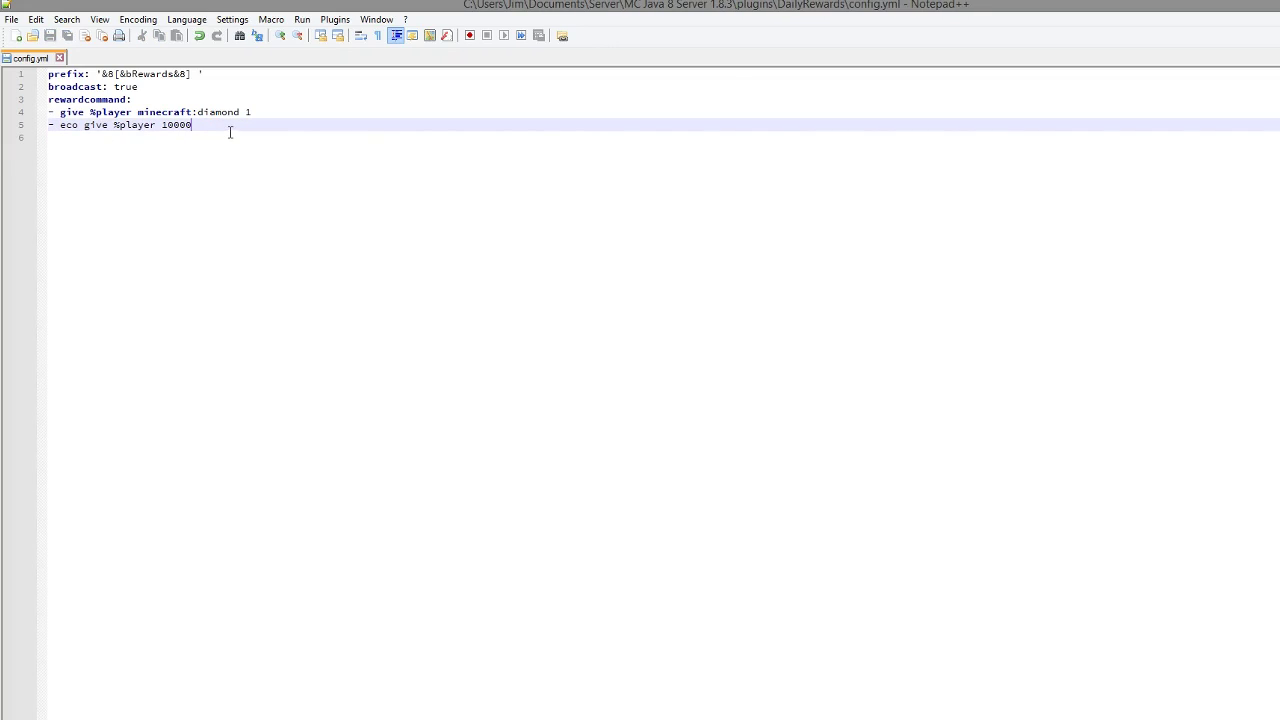
- Switch back to Minecraft, return to the game and select the diamond in the hotbar
{"action": "key", "text": "alt+Tab"}
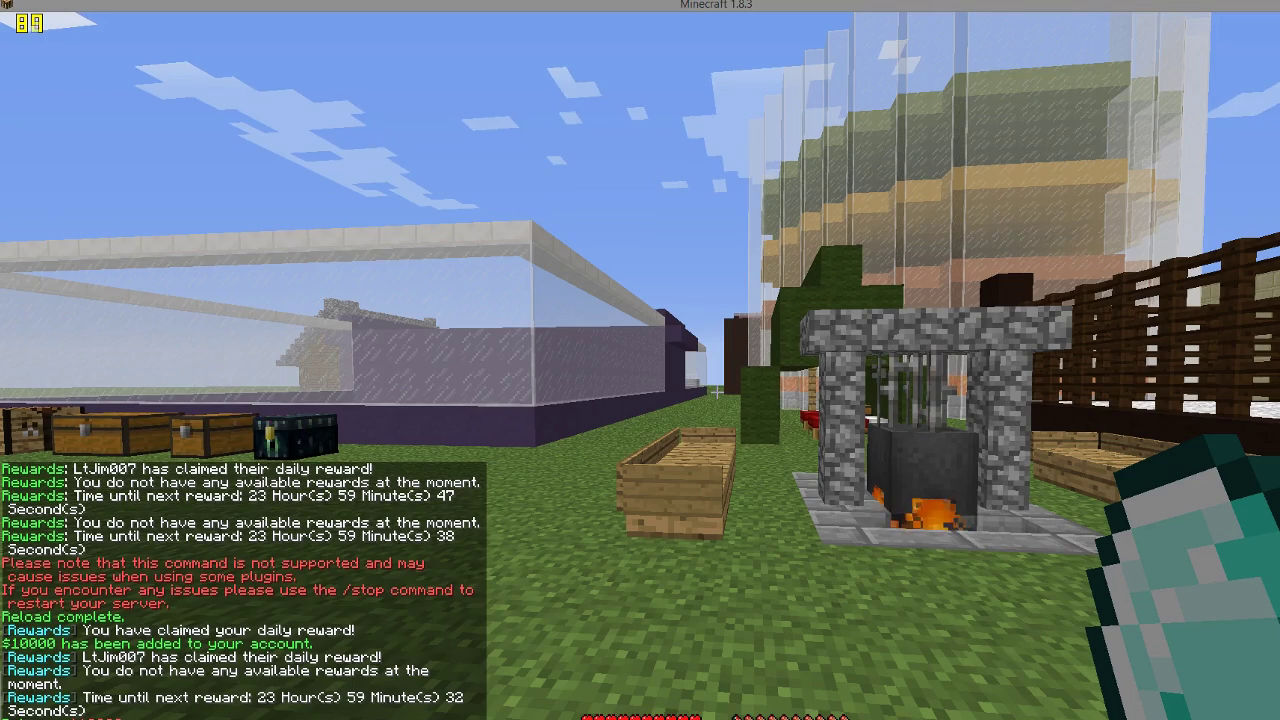
{"action": "key", "text": "Escape"}
{"action": "scroll", "coordinate": [717, 392], "scroll_direction": "down", "scroll_amount": 1}
{"action": "scroll", "coordinate": [717, 392], "scroll_direction": "up", "scroll_amount": 1}
- Check the account balance through chat and send the filler messages "sdasdas" and "sds" several times
{"action": "key", "text": "t"}
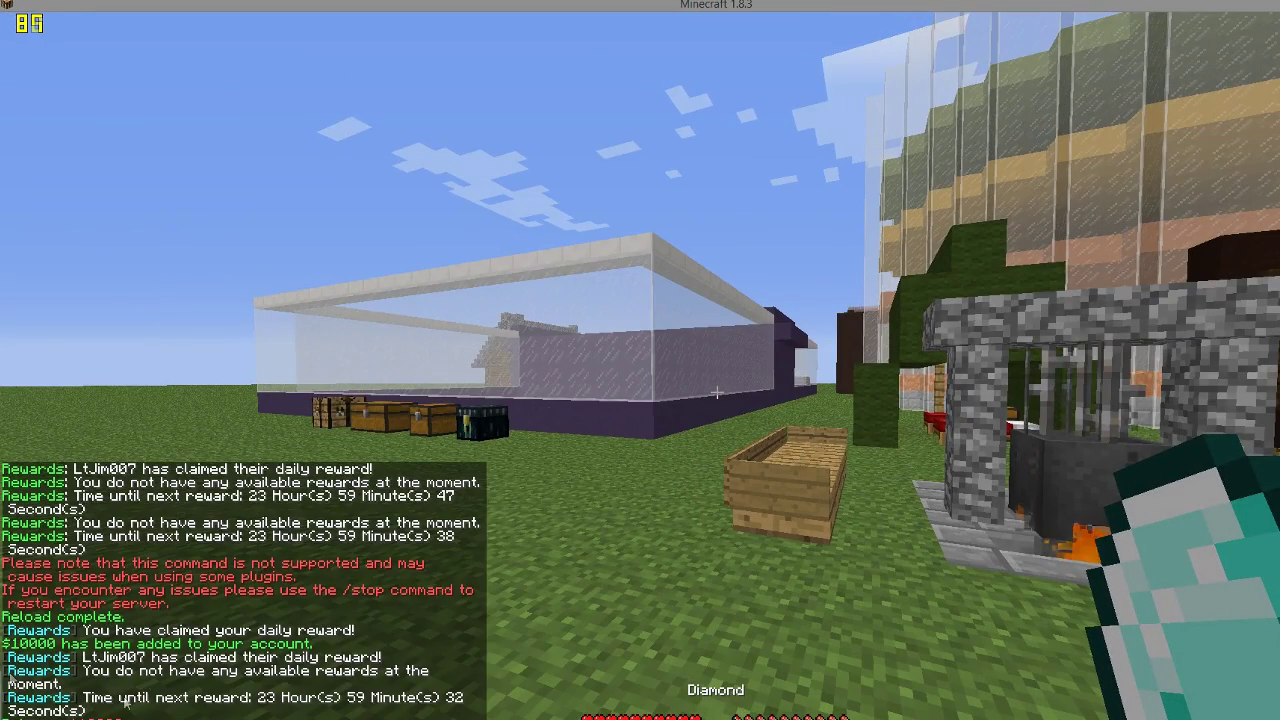
{"action": "type", "text": "sdasdas"}
{"action": "key", "text": "Return"}
{"action": "type", "text": "tsds"}
{"action": "key", "text": "Return"}
{"action": "key", "text": "t"}
{"action": "key", "text": "Return"}
{"action": "type", "text": "tsds"}
{"action": "key", "text": "Return"}
{"action": "type", "text": "tsds"}
{"action": "key", "text": "Return"}
- Walk past the chests beside the glass enclosure and reopen the chat to review the reward messages
{"action": "key", "text": "w"}
{"action": "key", "text": "w"}
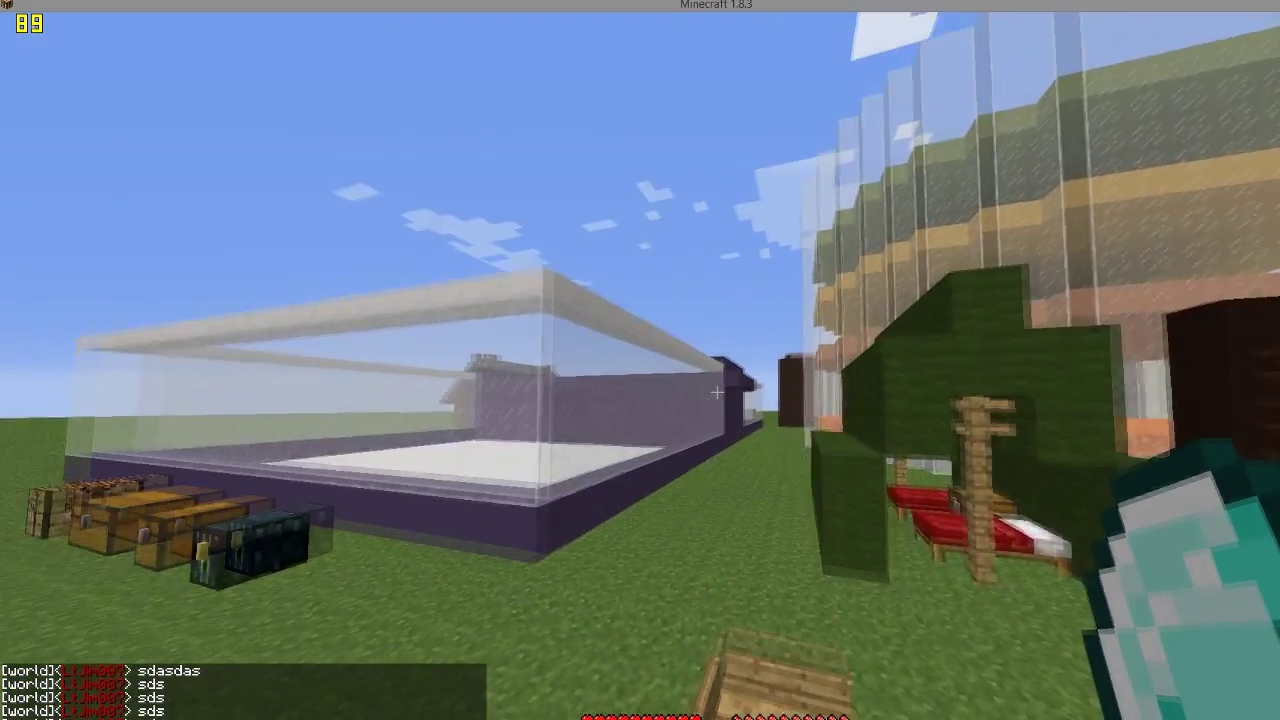
{"action": "key", "text": "w"}
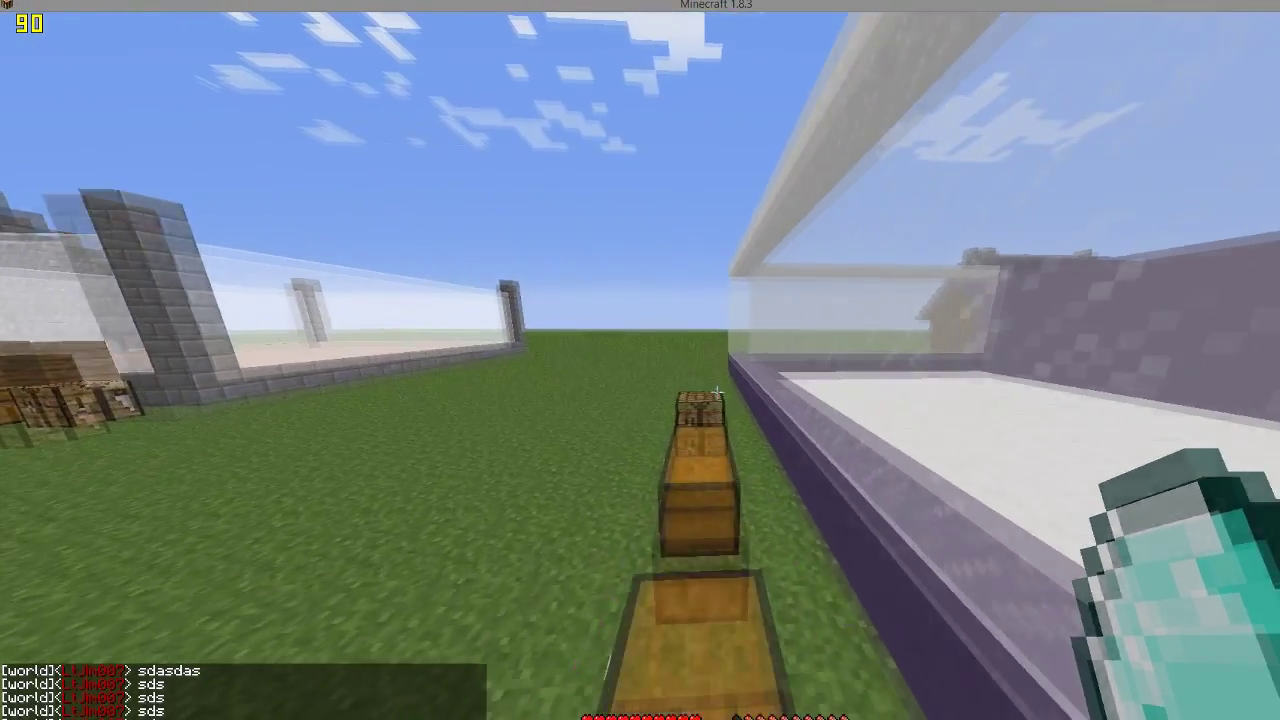
{"action": "key", "text": "t"}
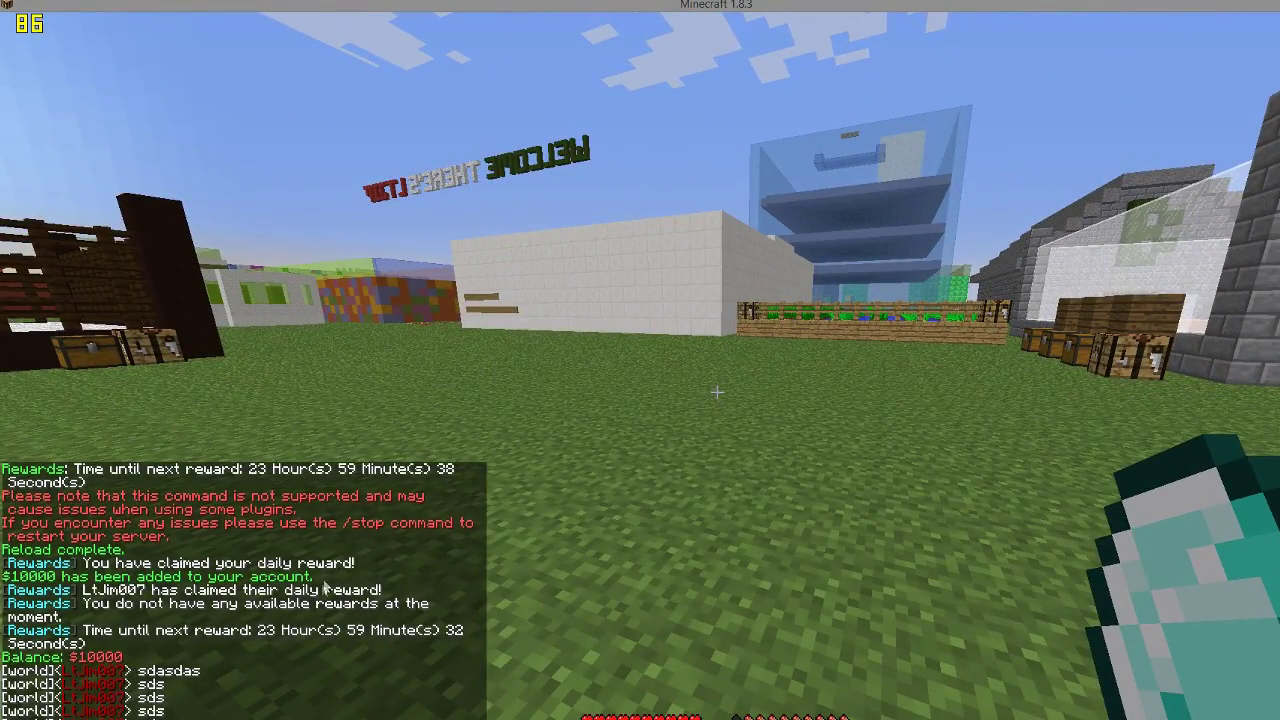
{"action": "key", "text": "Escape"}
{"action": "key", "text": "t"}
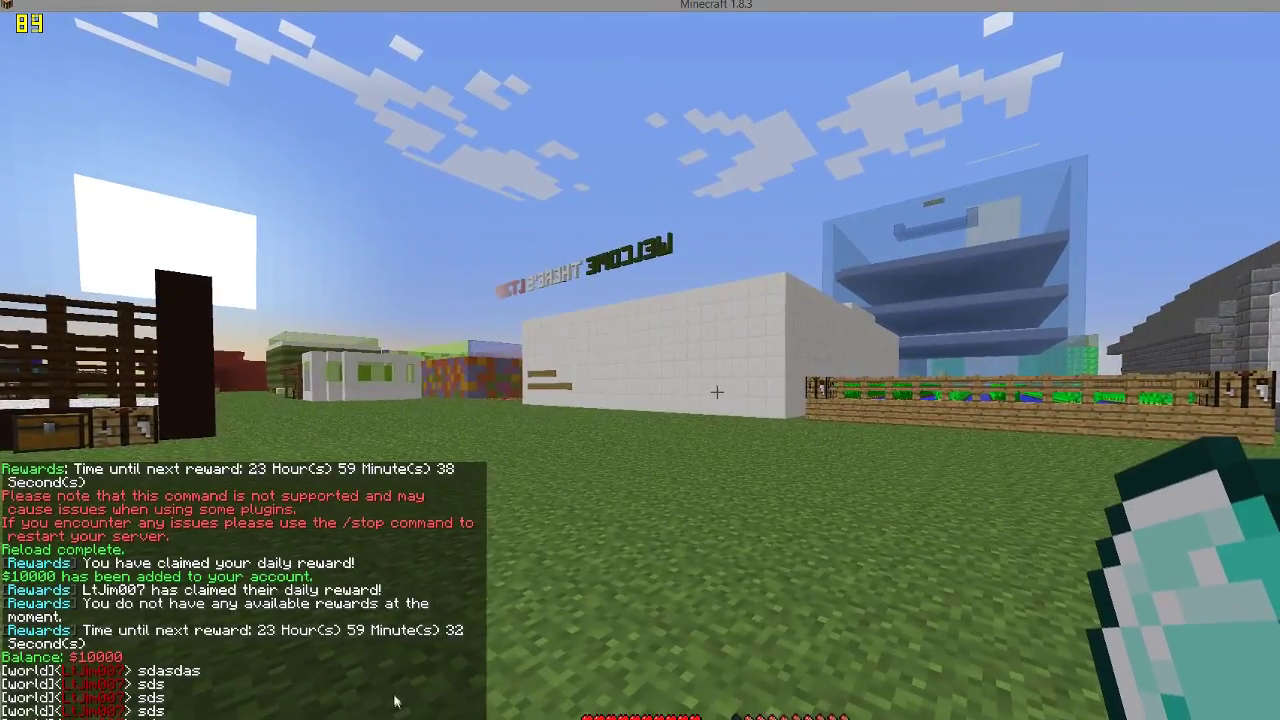